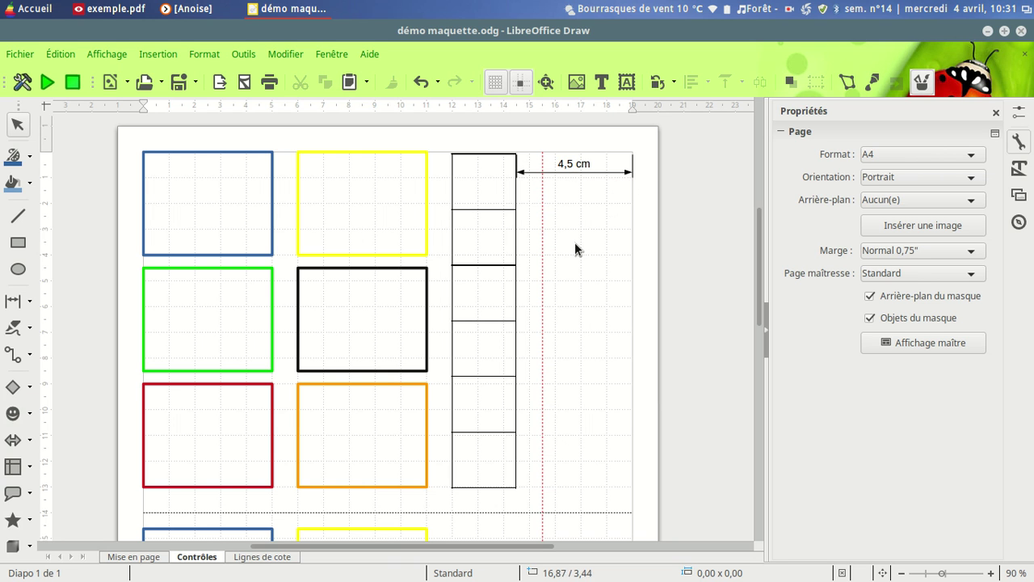
Draw a horizontal 4.5 cm dimension line inward from the right page margin, beside the lower yellow rectangle.
{"action": "scroll", "coordinate": [575, 243], "scroll_direction": "down", "scroll_amount": 7}
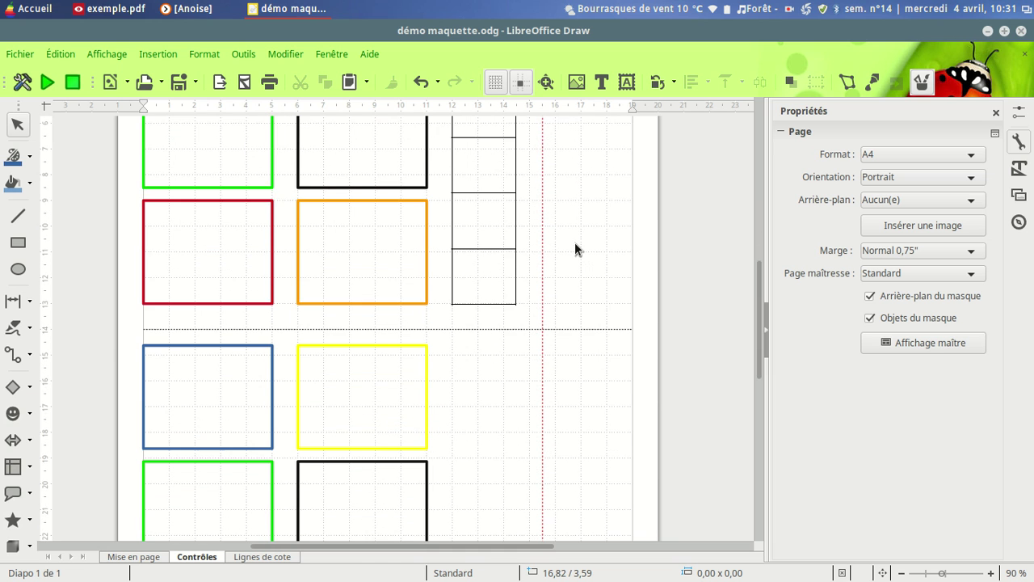
{"action": "scroll", "coordinate": [574, 242], "scroll_direction": "down", "scroll_amount": 2}
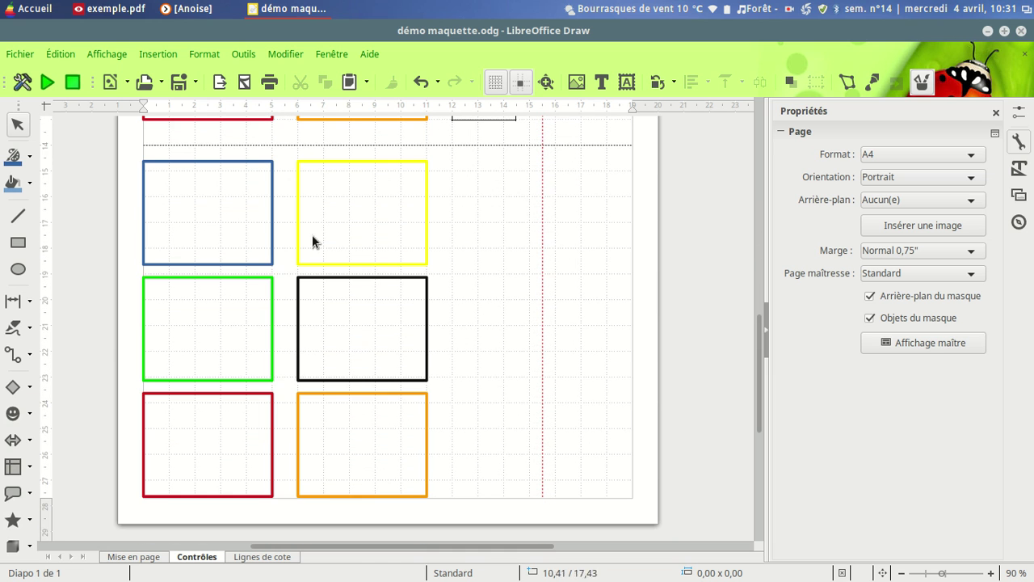
{"action": "left_click", "coordinate": [16, 304]}
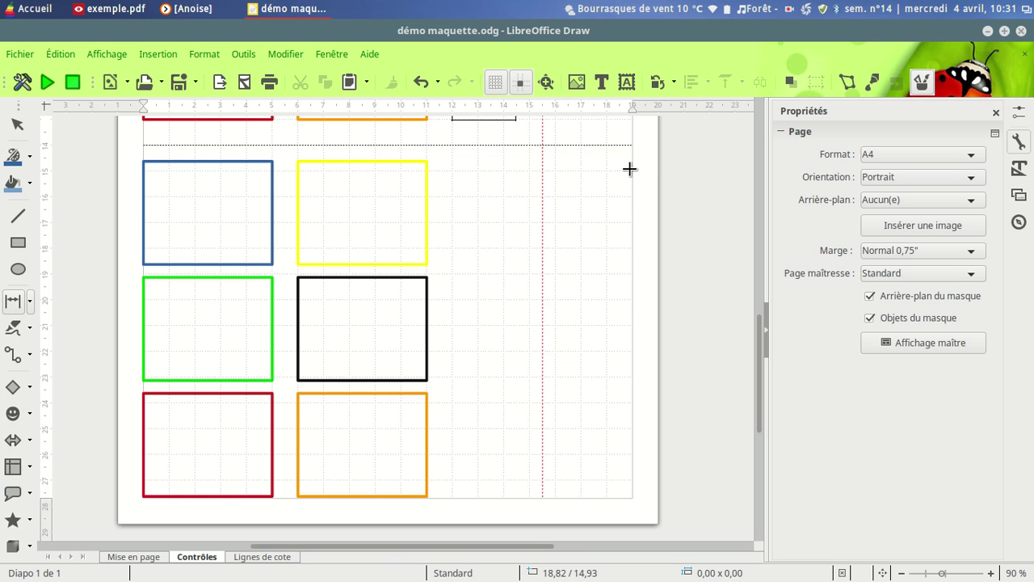
{"action": "left_click_drag", "start_coordinate": [633, 170], "coordinate": [516, 171]}
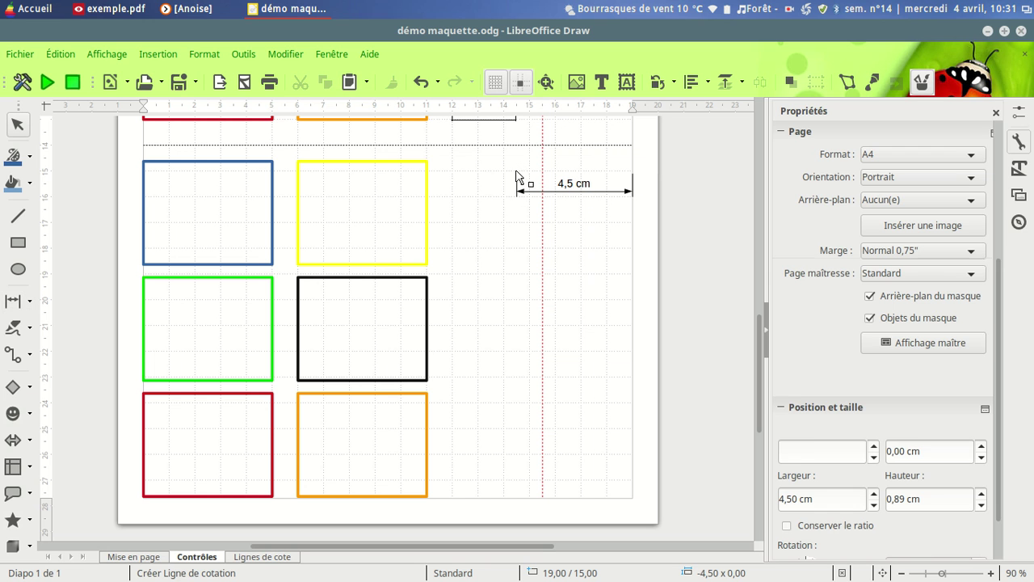
{"action": "left_click", "coordinate": [501, 242]}
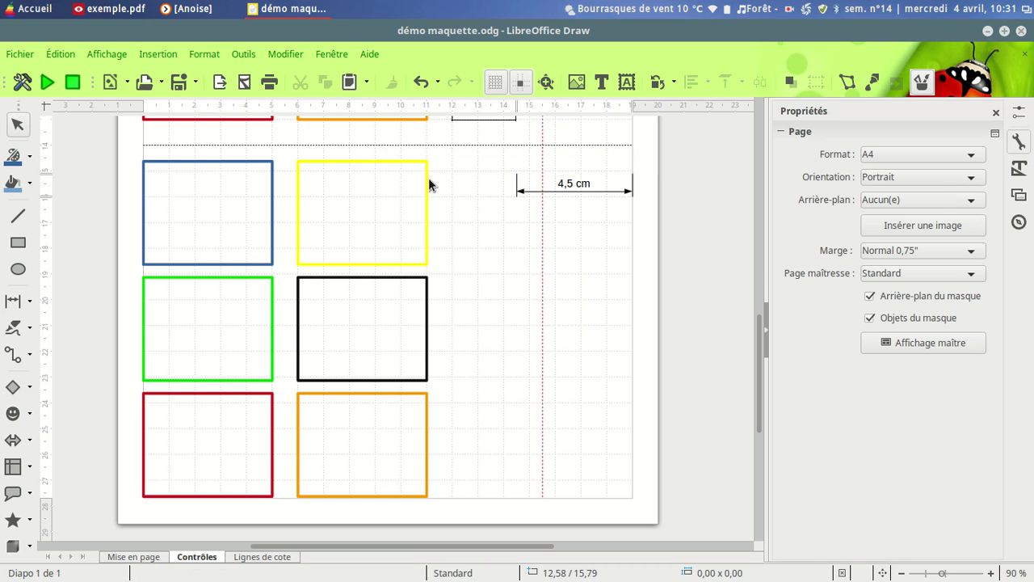
Insert a table with 1 column and 6 rows, and shrink it to about 2.30 × 9.50 cm.
{"action": "left_click", "coordinate": [156, 54]}
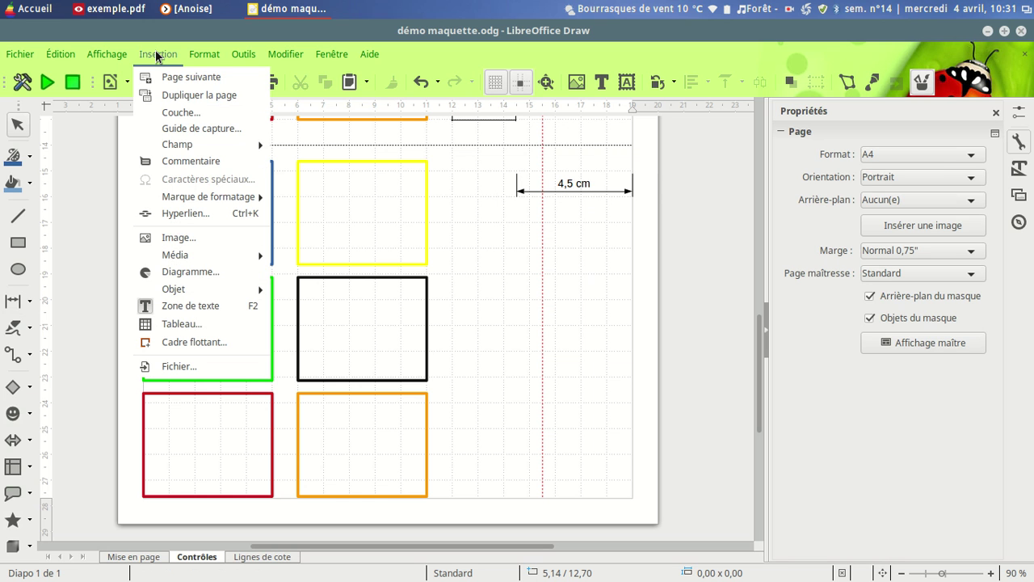
{"action": "left_click", "coordinate": [176, 324]}
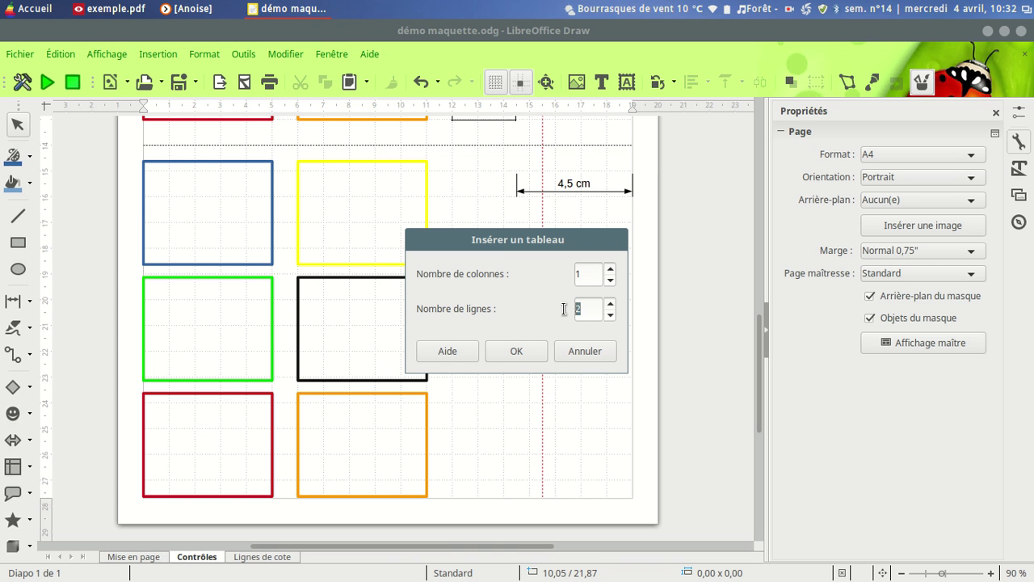
{"action": "left_click", "coordinate": [520, 351]}
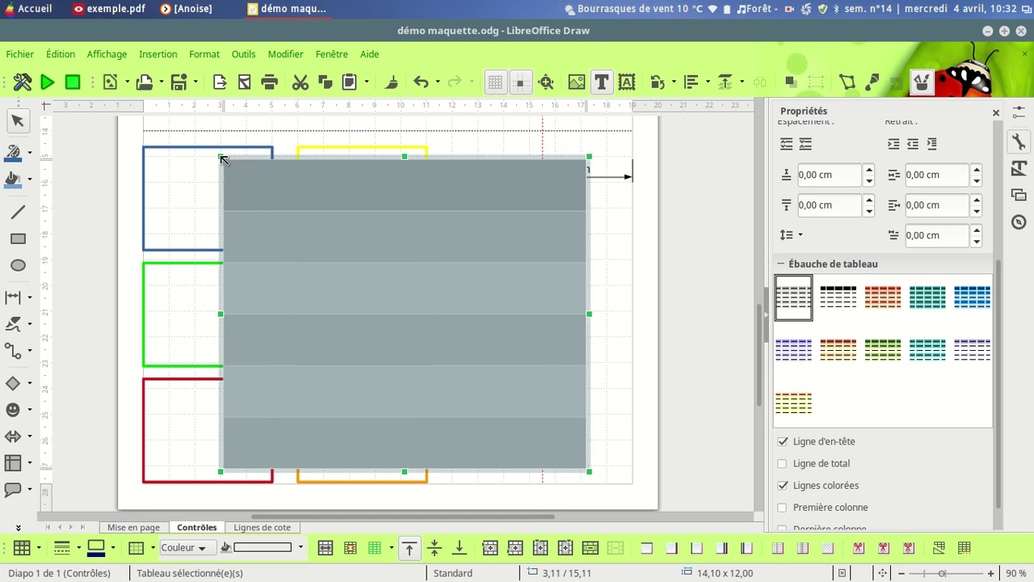
{"action": "left_click_drag", "start_coordinate": [223, 158], "coordinate": [523, 220]}
{"action": "left_click", "coordinate": [637, 284]}
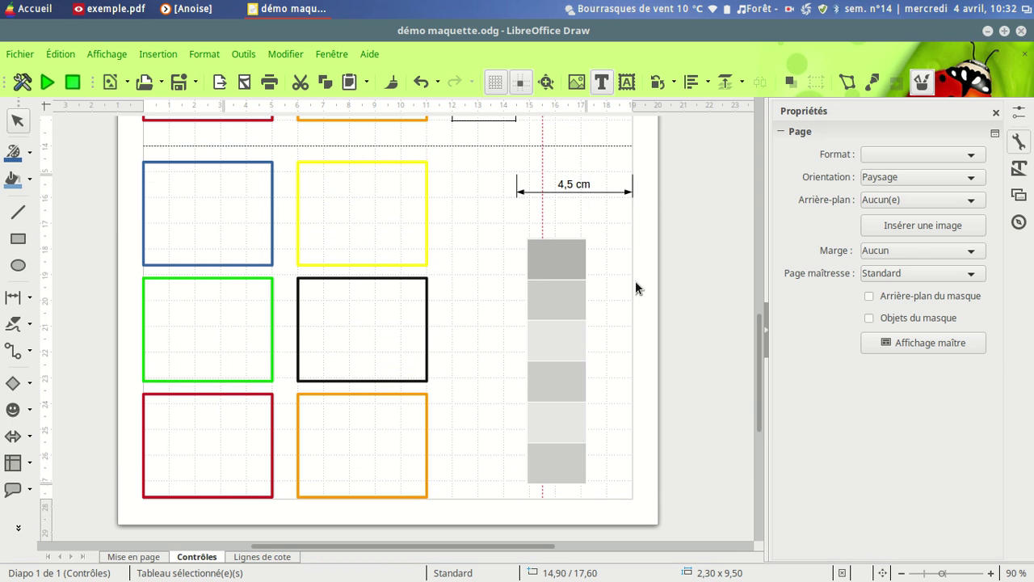
Move the table beside the lower yellow rectangle so its right edge meets the inner end of the 4.5 cm dimension line.
{"action": "left_click", "coordinate": [570, 242]}
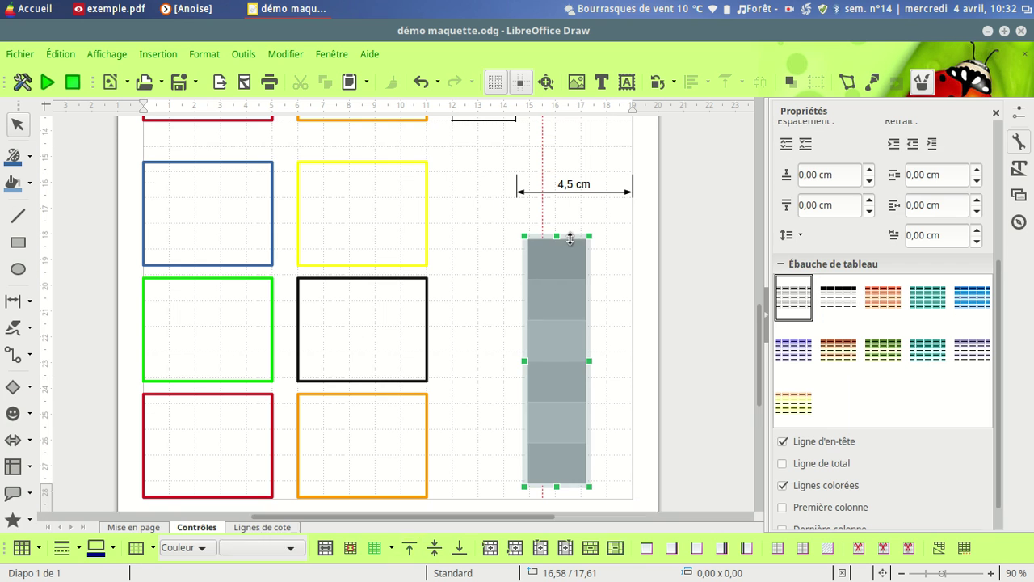
{"action": "left_click_drag", "start_coordinate": [593, 273], "coordinate": [521, 195]}
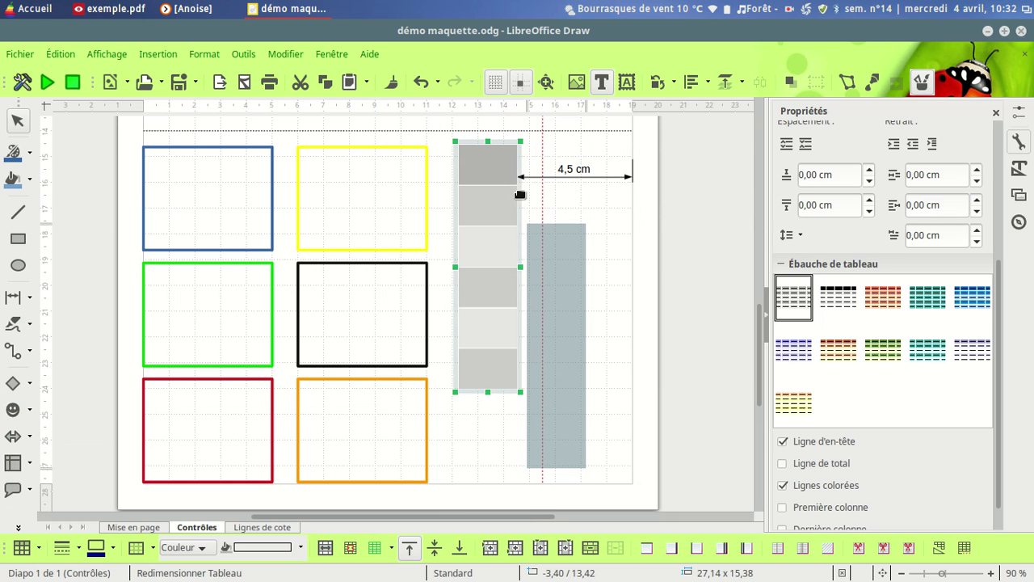
{"action": "left_click", "coordinate": [644, 309]}
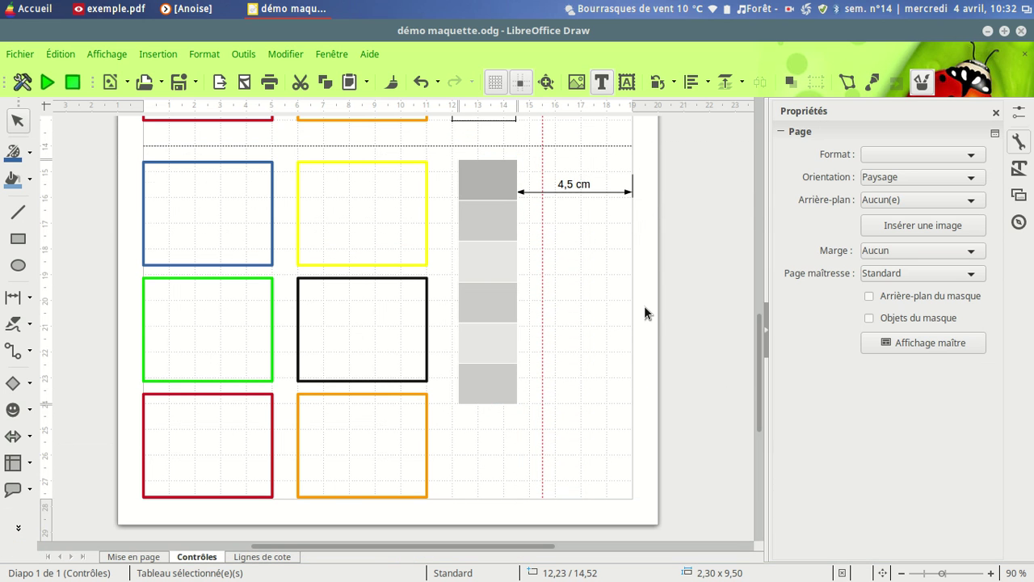
Draw a 2.5 cm dimension line above the grey table, aligned with the sides of the upper table.
{"action": "scroll", "coordinate": [474, 436], "scroll_direction": "up", "scroll_amount": 3}
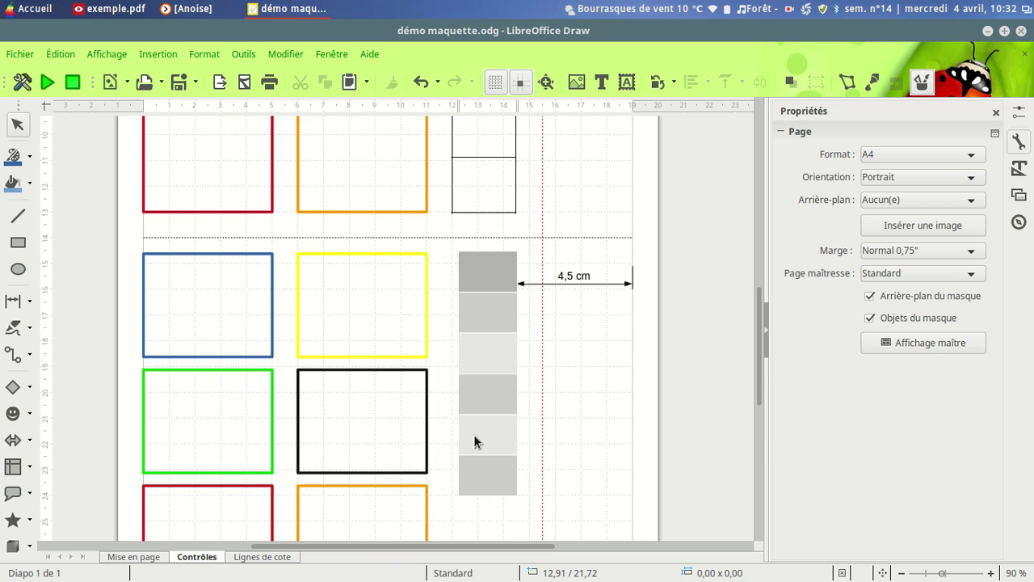
{"action": "scroll", "coordinate": [483, 360], "scroll_direction": "up", "scroll_amount": 6}
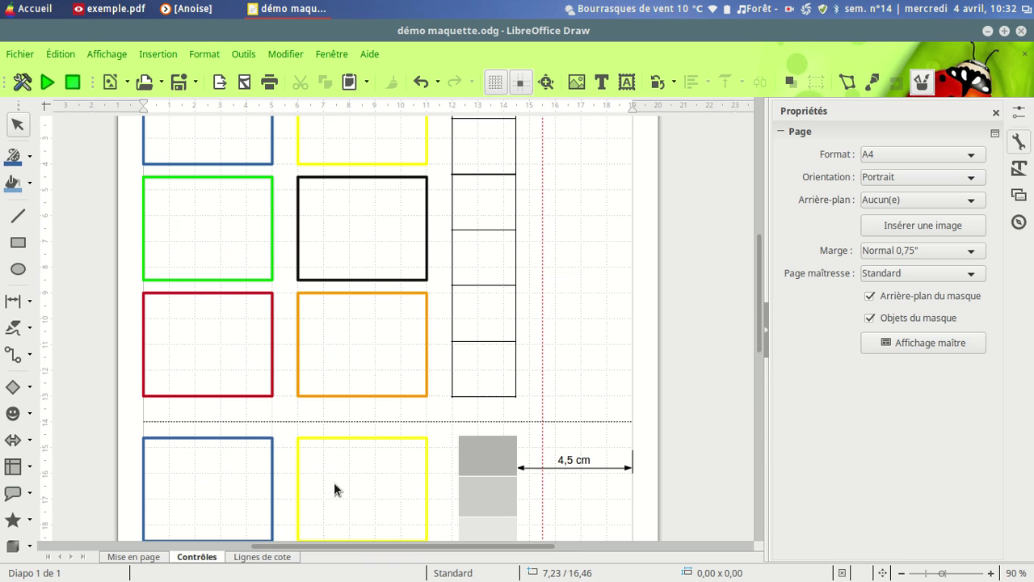
{"action": "left_click", "coordinate": [15, 301]}
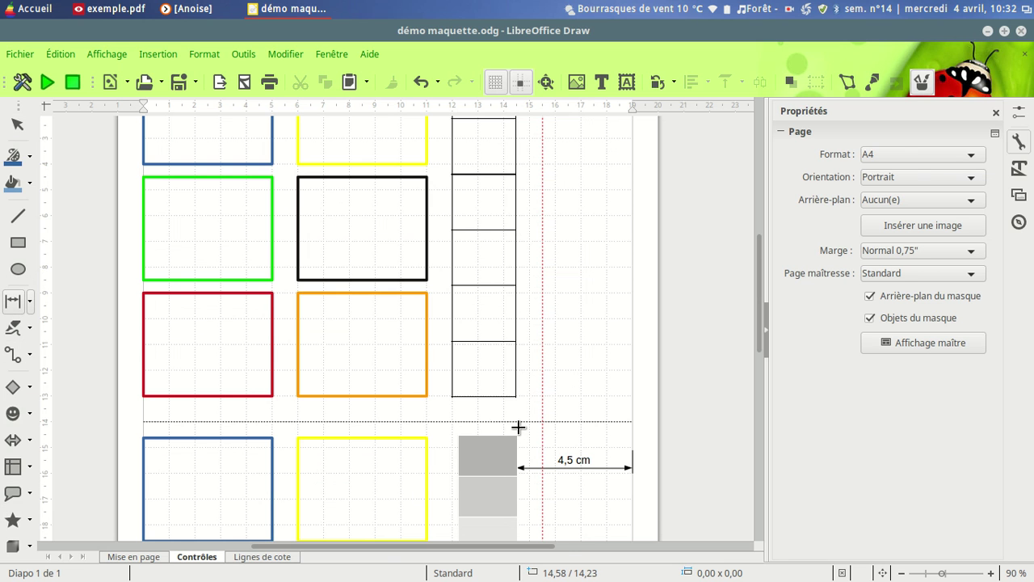
{"action": "left_click_drag", "start_coordinate": [517, 424], "coordinate": [452, 420]}
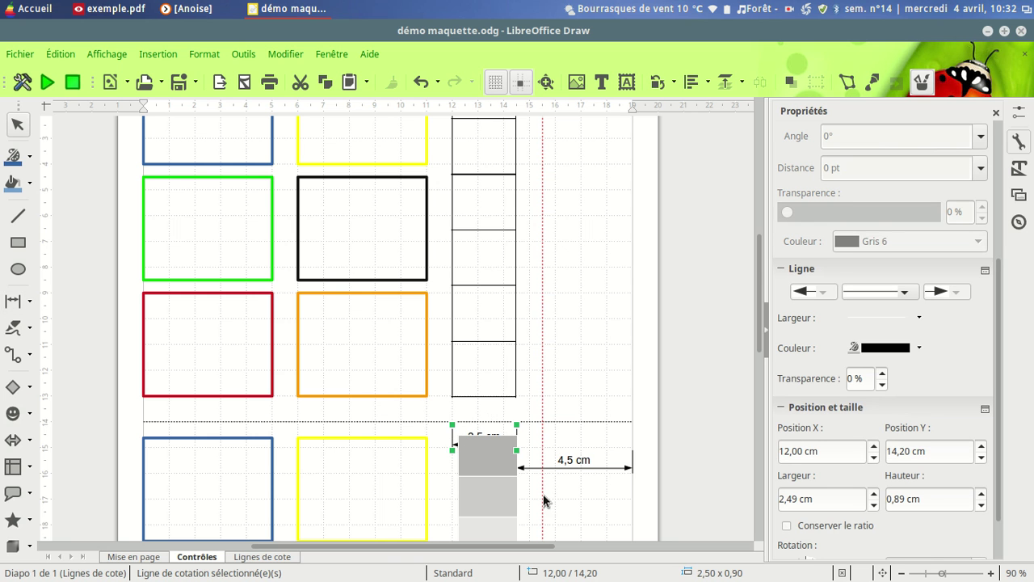
Resize the grey table to about 2.60 × 13.20 cm, extending its left edge to the 2.5 cm dimension line and its bottom to the page margin.
{"action": "scroll", "coordinate": [600, 448], "scroll_direction": "down", "scroll_amount": 3}
{"action": "left_click", "coordinate": [483, 394]}
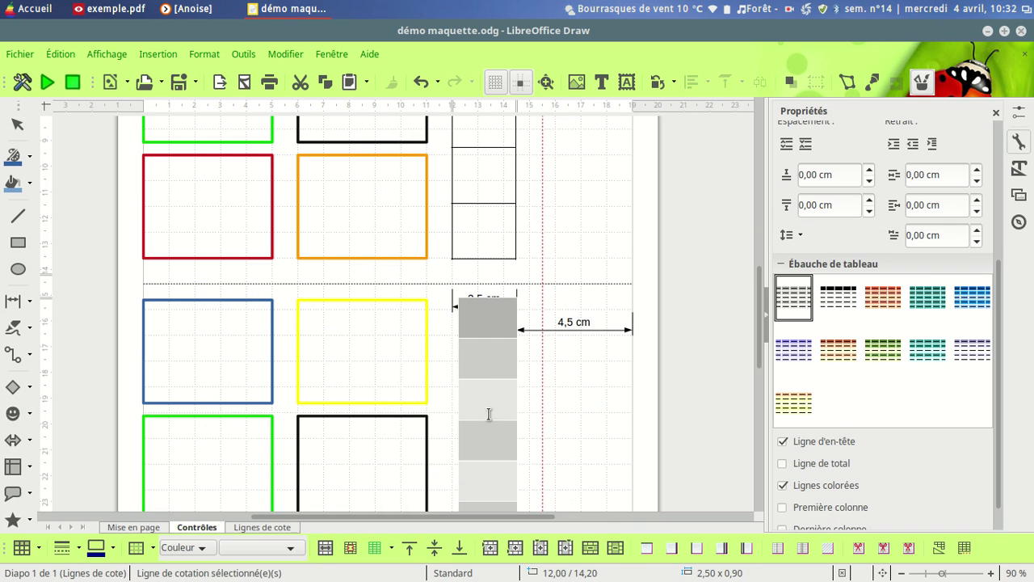
{"action": "left_click", "coordinate": [461, 291]}
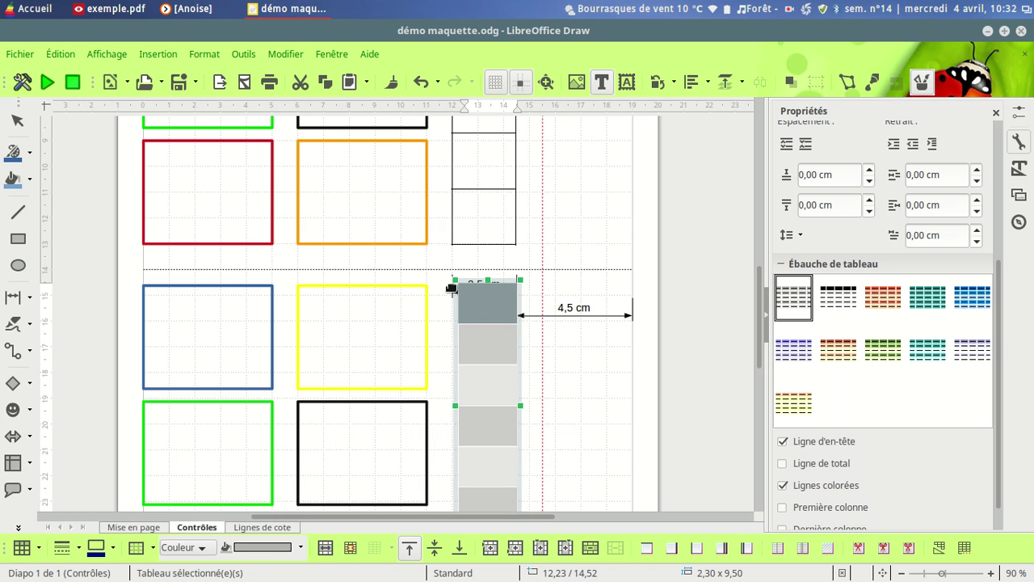
{"action": "left_click_drag", "start_coordinate": [456, 281], "coordinate": [451, 281]}
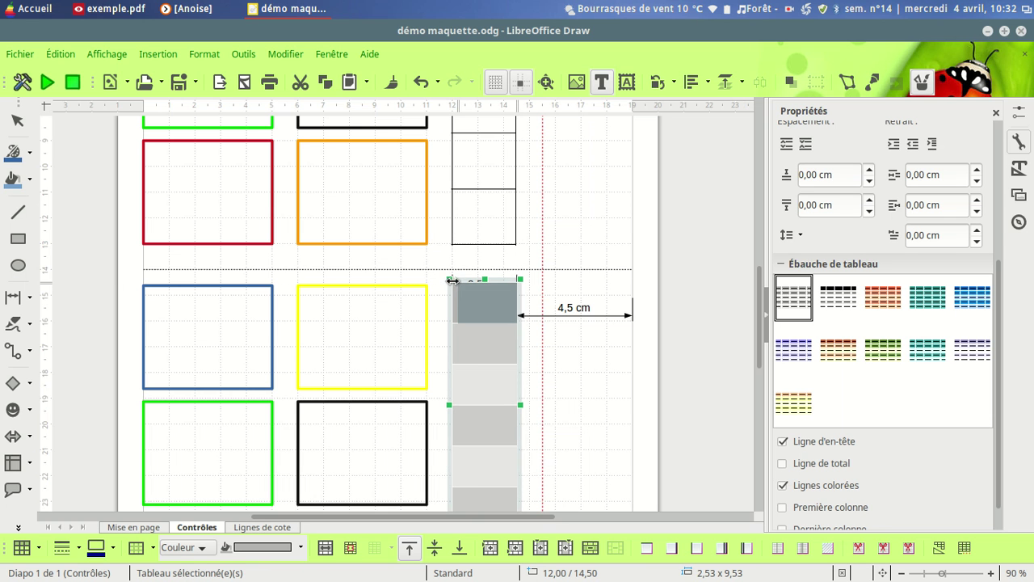
{"action": "scroll", "coordinate": [490, 374], "scroll_direction": "down", "scroll_amount": 3}
{"action": "scroll", "coordinate": [490, 374], "scroll_direction": "down", "scroll_amount": 1}
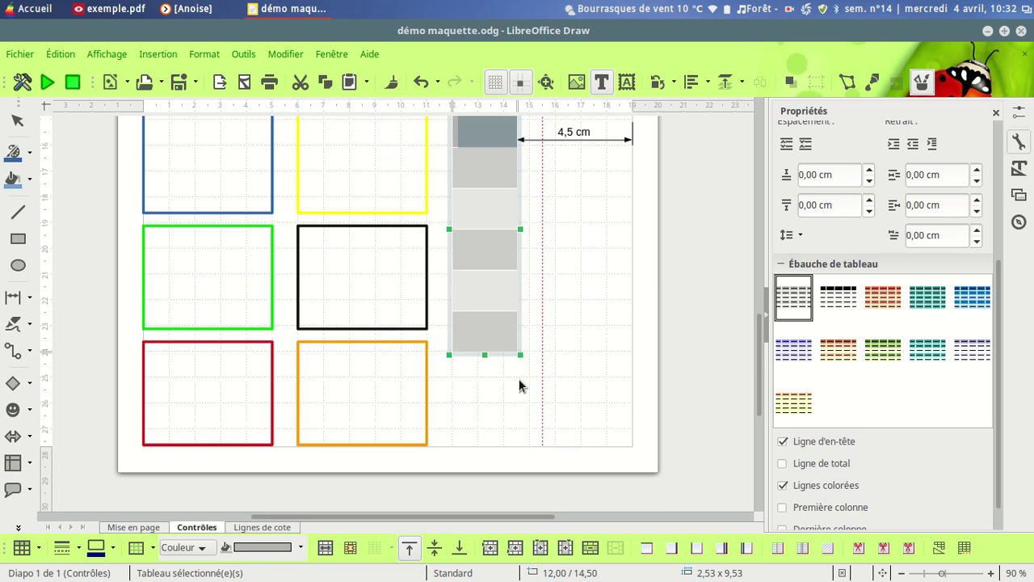
{"action": "left_click_drag", "start_coordinate": [514, 349], "coordinate": [512, 445]}
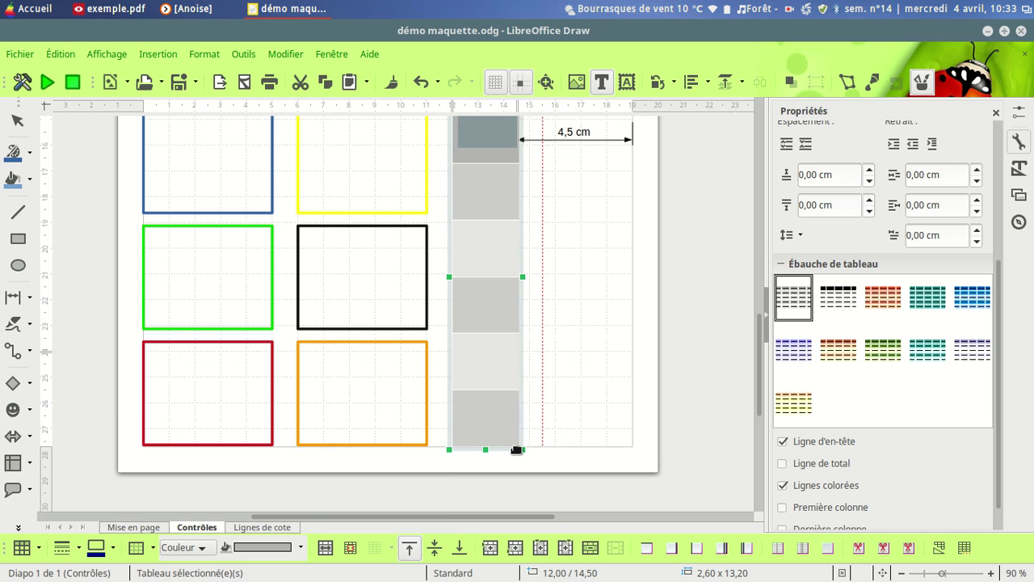
Remove the fill from the table's top cell and apply all borders to it with a solid line style.
{"action": "scroll", "coordinate": [345, 487], "scroll_direction": "down", "scroll_amount": 1}
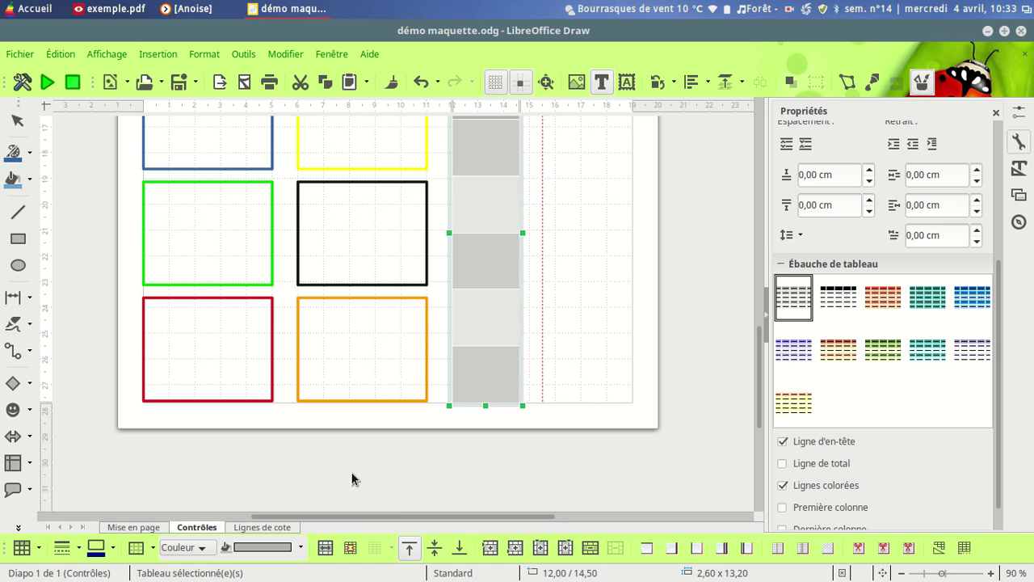
{"action": "left_click", "coordinate": [203, 548]}
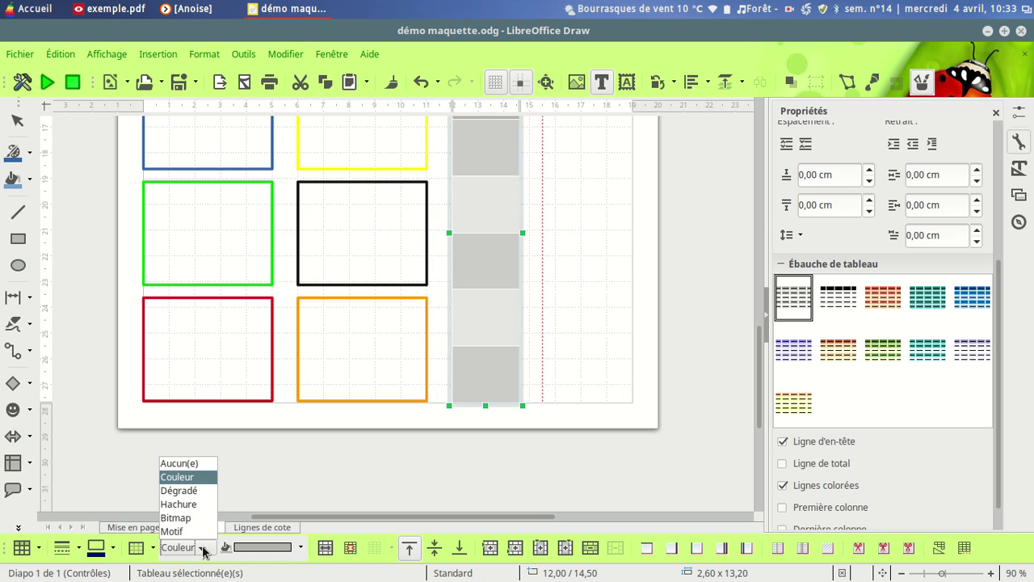
{"action": "left_click", "coordinate": [178, 462]}
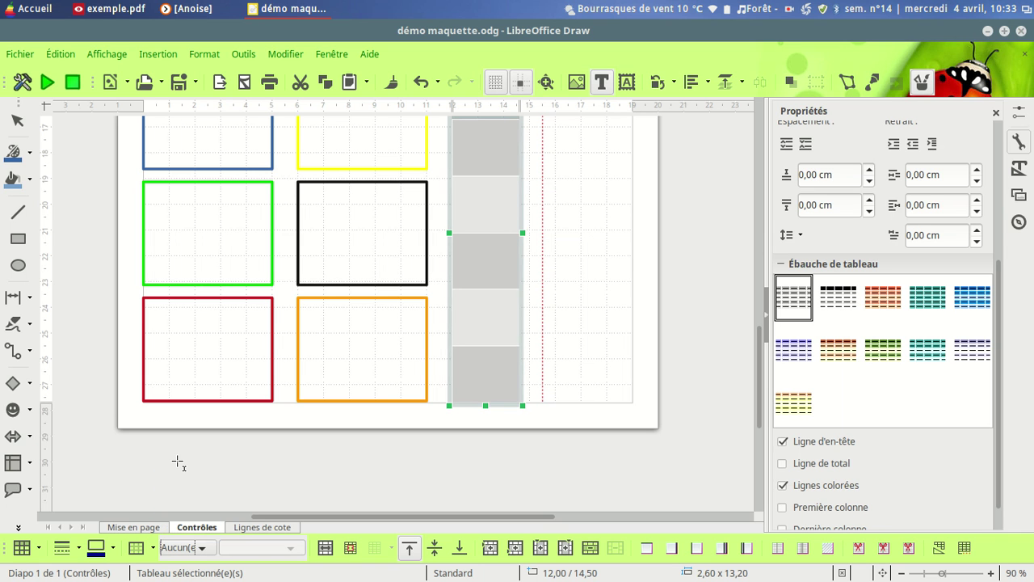
{"action": "left_click", "coordinate": [151, 549]}
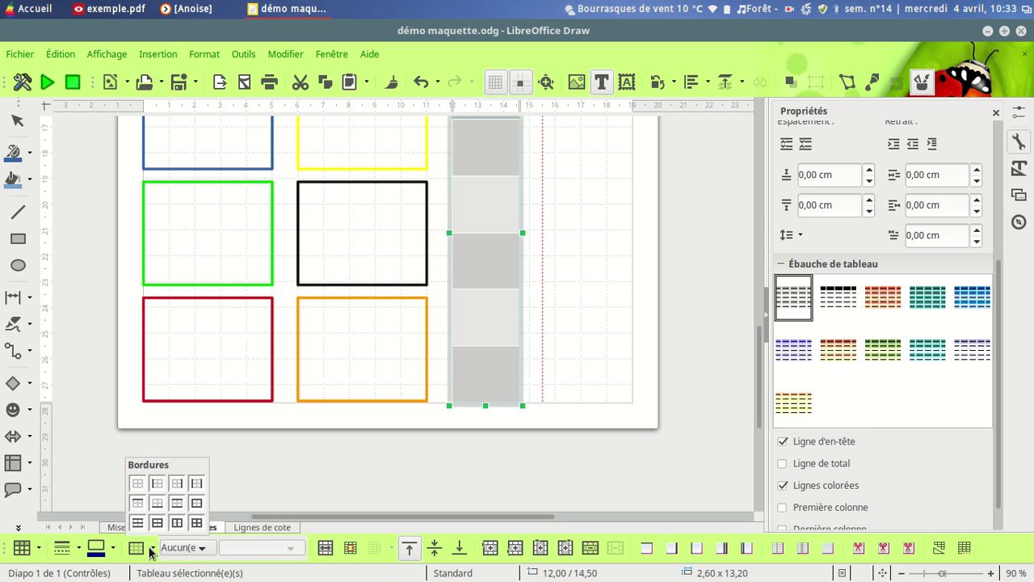
{"action": "left_click", "coordinate": [197, 523]}
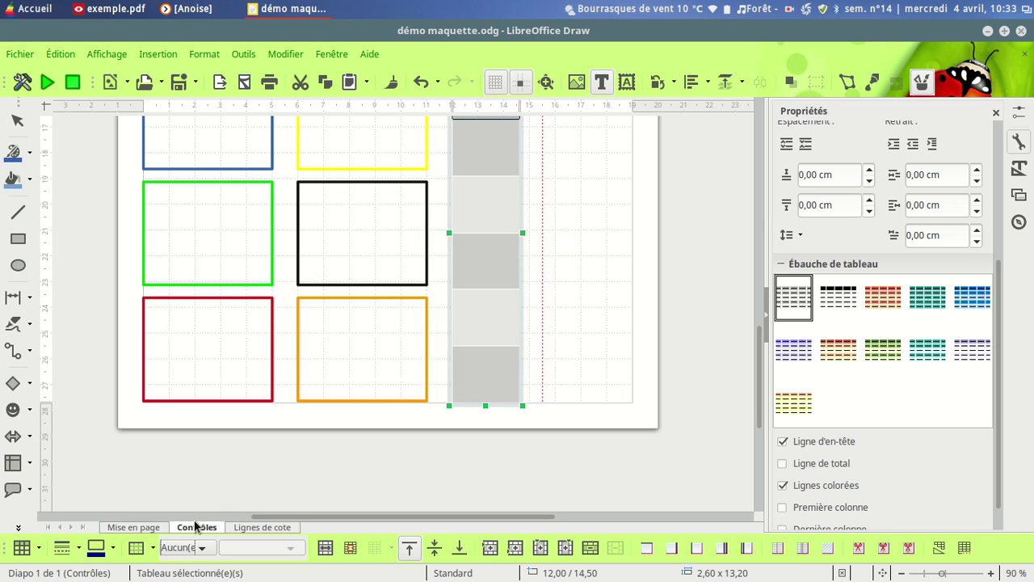
{"action": "left_click", "coordinate": [78, 549]}
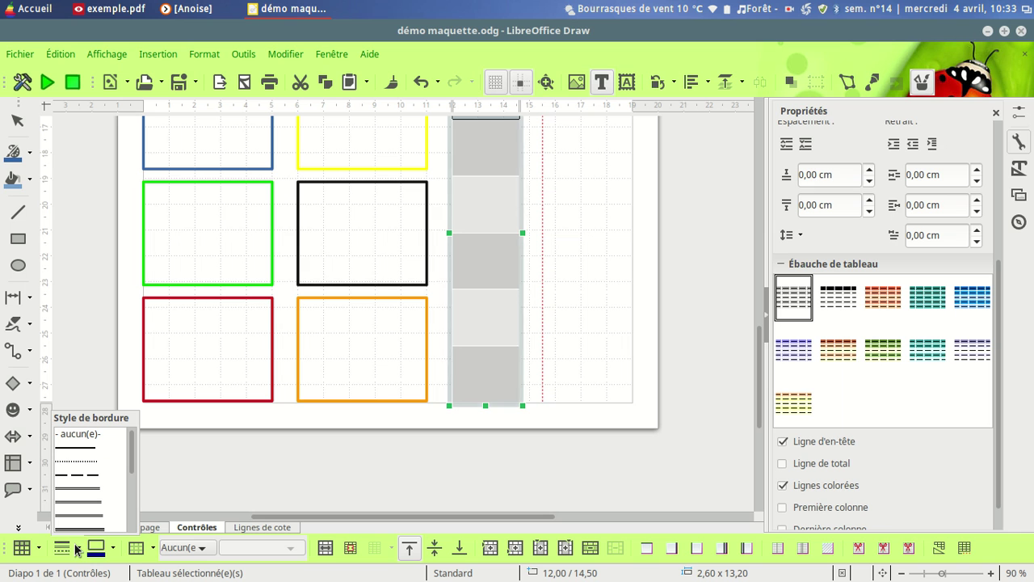
{"action": "left_click", "coordinate": [73, 453]}
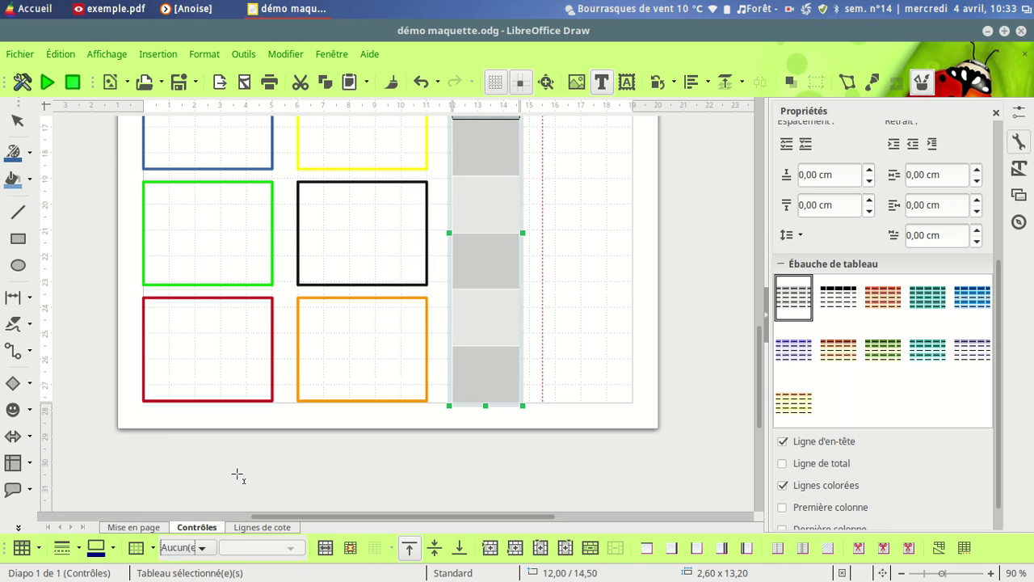
{"action": "left_click", "coordinate": [623, 371]}
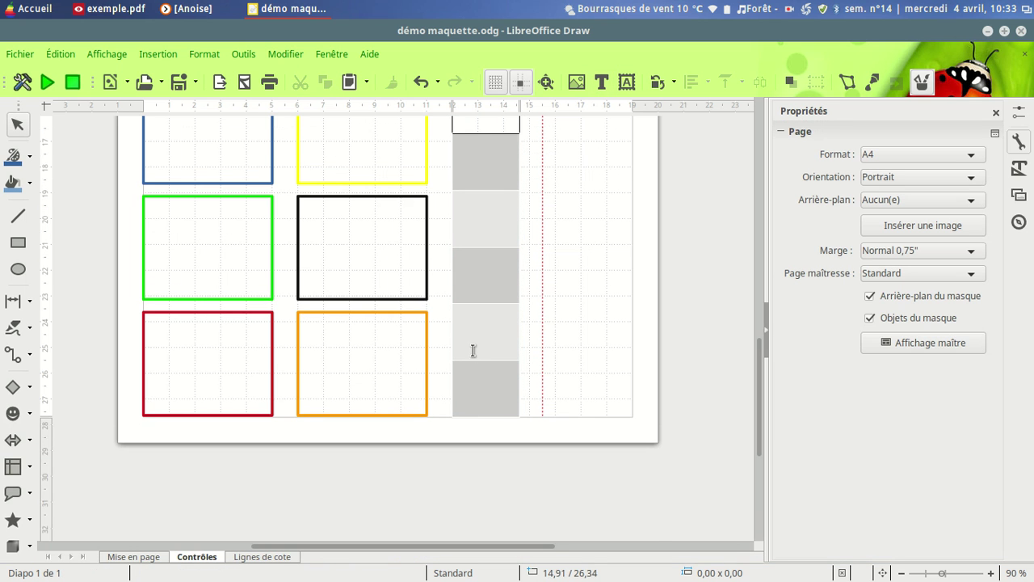
Select all six cells of the lower table, set their fill to Aucun(e) and apply all outer and inner borders.
{"action": "scroll", "coordinate": [473, 388], "scroll_direction": "up", "scroll_amount": 5}
{"action": "scroll", "coordinate": [494, 430], "scroll_direction": "down", "scroll_amount": 3}
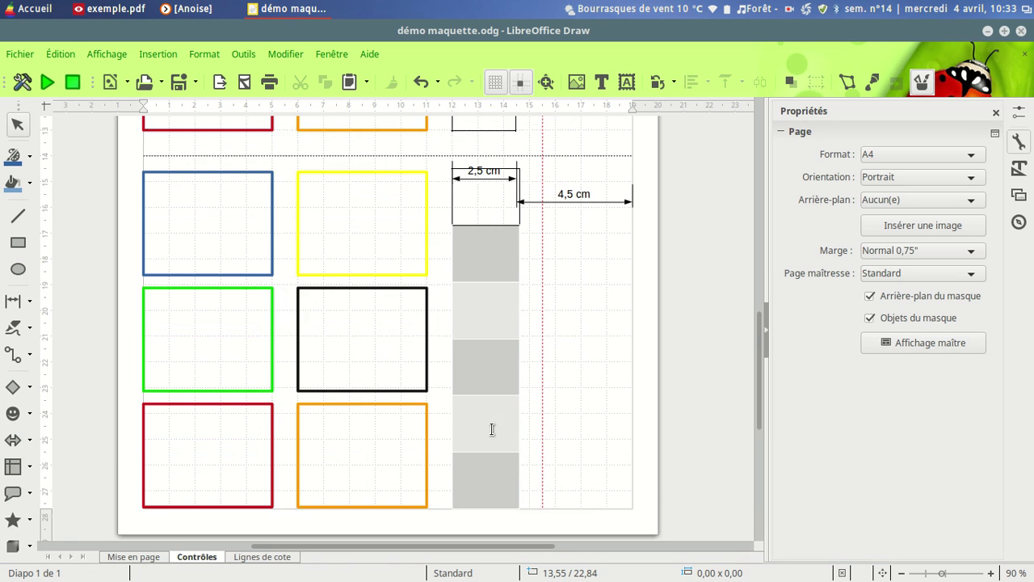
{"action": "left_click", "coordinate": [492, 496]}
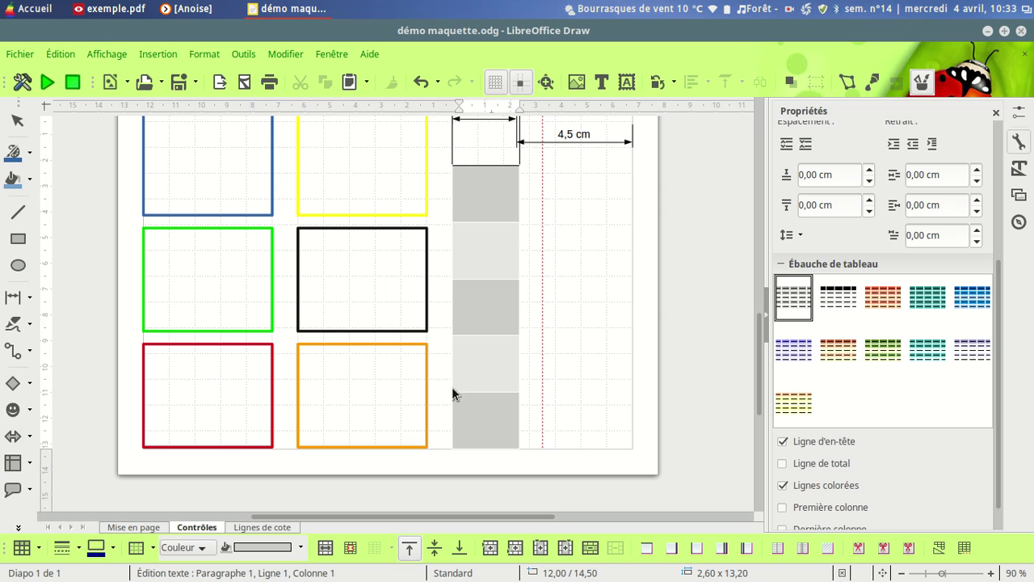
{"action": "left_click_drag", "start_coordinate": [486, 423], "coordinate": [491, 142]}
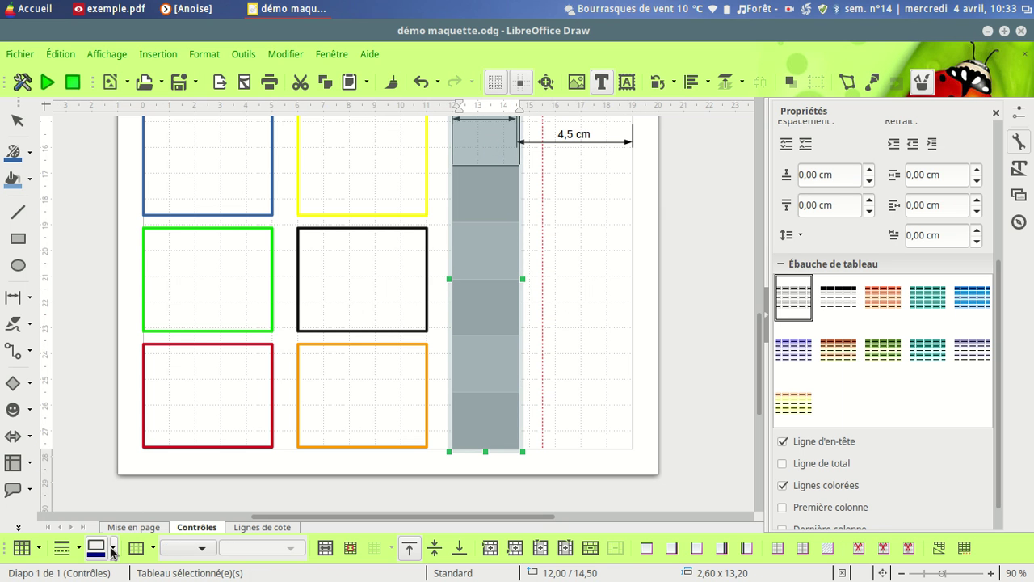
{"action": "left_click", "coordinate": [186, 548]}
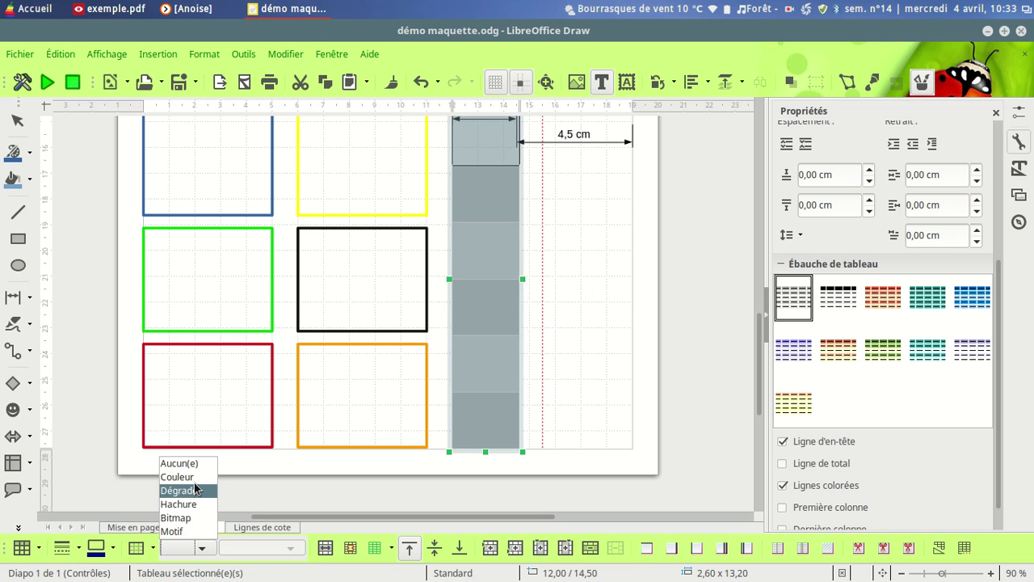
{"action": "left_click", "coordinate": [184, 464]}
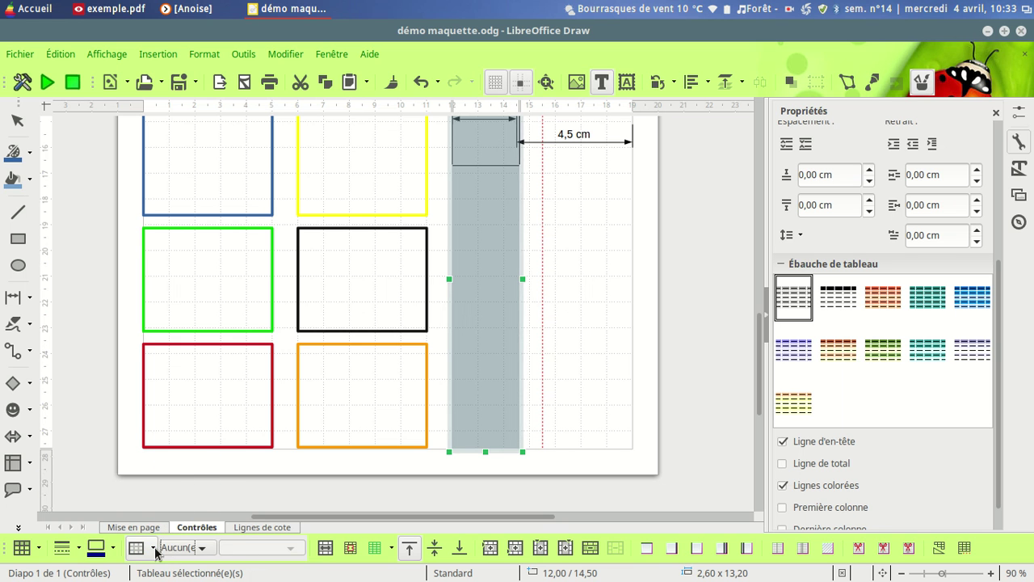
{"action": "left_click", "coordinate": [153, 549]}
{"action": "left_click", "coordinate": [194, 524]}
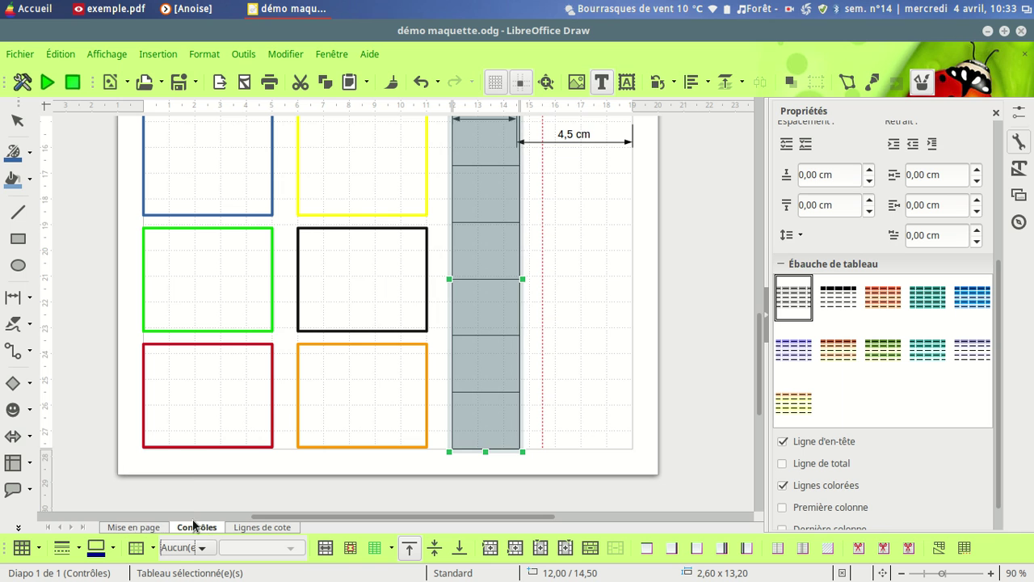
Apply a solid border line style to all six cells of the lower table and deselect it.
{"action": "left_click", "coordinate": [65, 548]}
{"action": "left_click", "coordinate": [85, 446]}
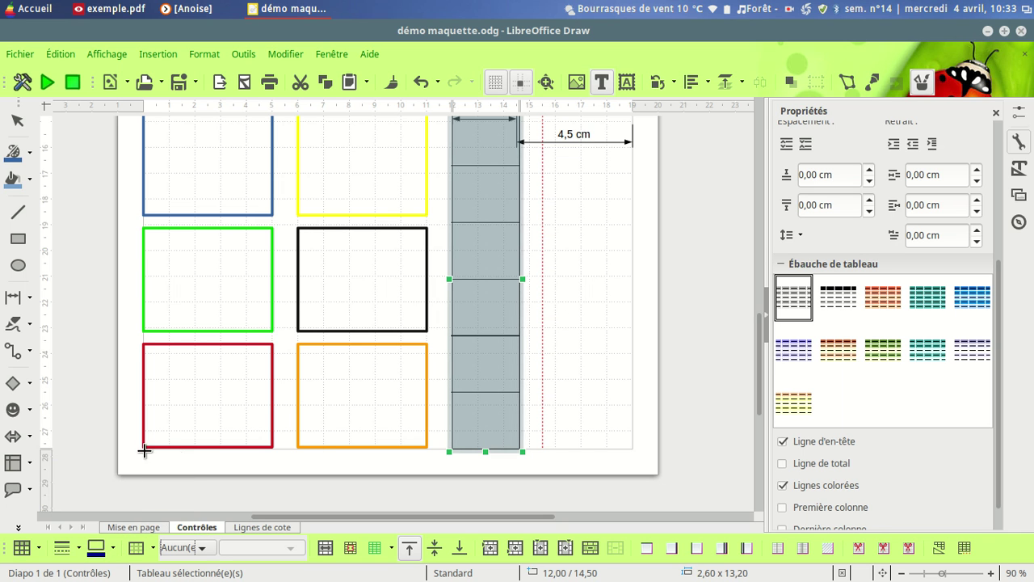
{"action": "left_click", "coordinate": [543, 466]}
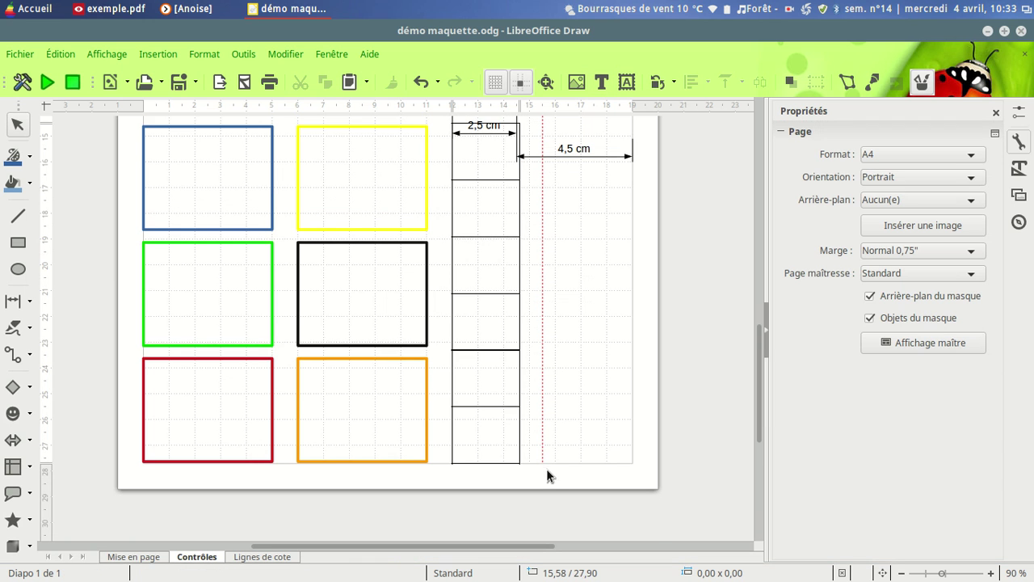
Delete the 2,5 cm and 4,5 cm dimension lines around the lower table.
{"action": "scroll", "coordinate": [565, 437], "scroll_direction": "up", "scroll_amount": 2}
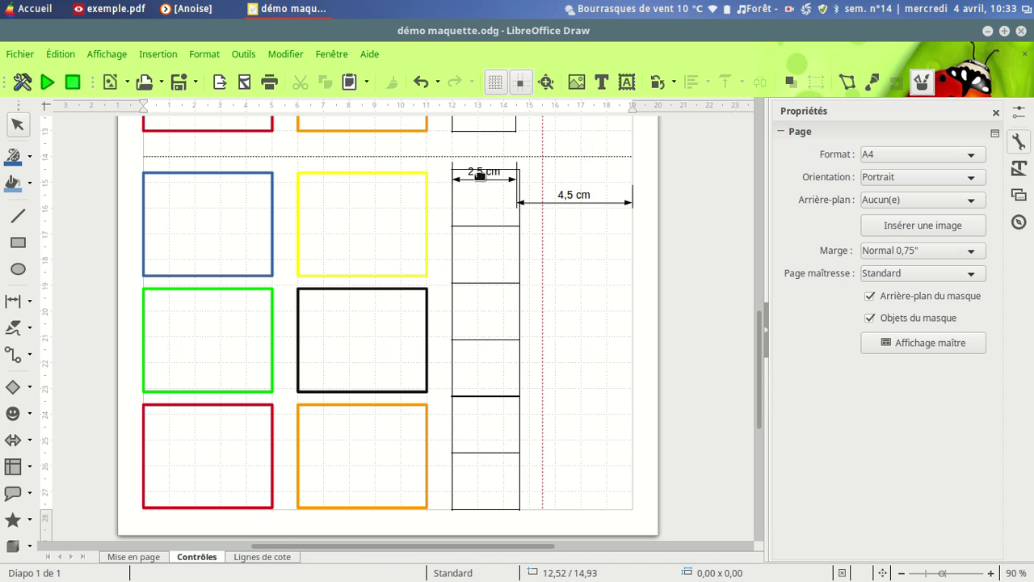
{"action": "left_click", "coordinate": [490, 182]}
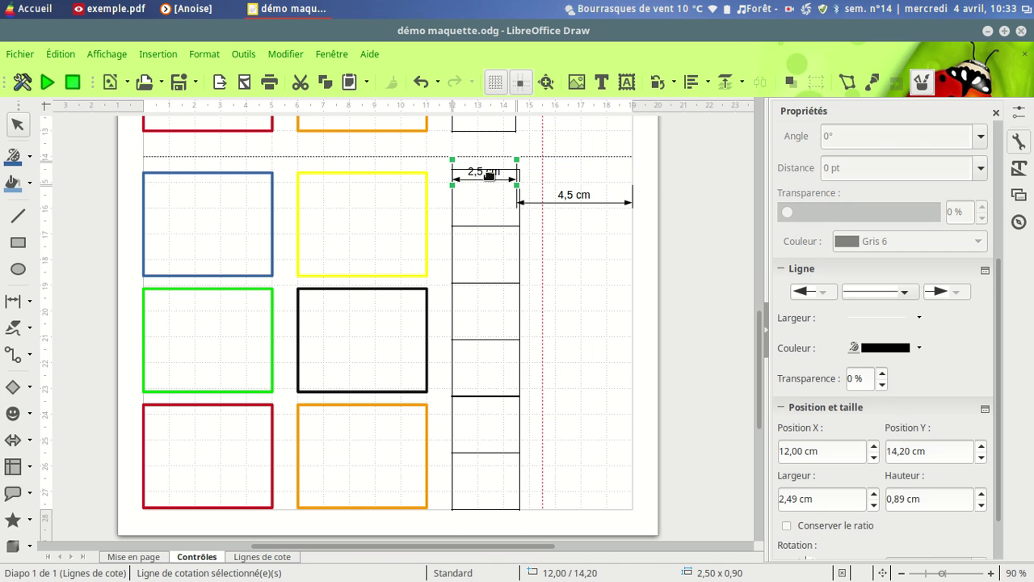
{"action": "key", "text": "Delete"}
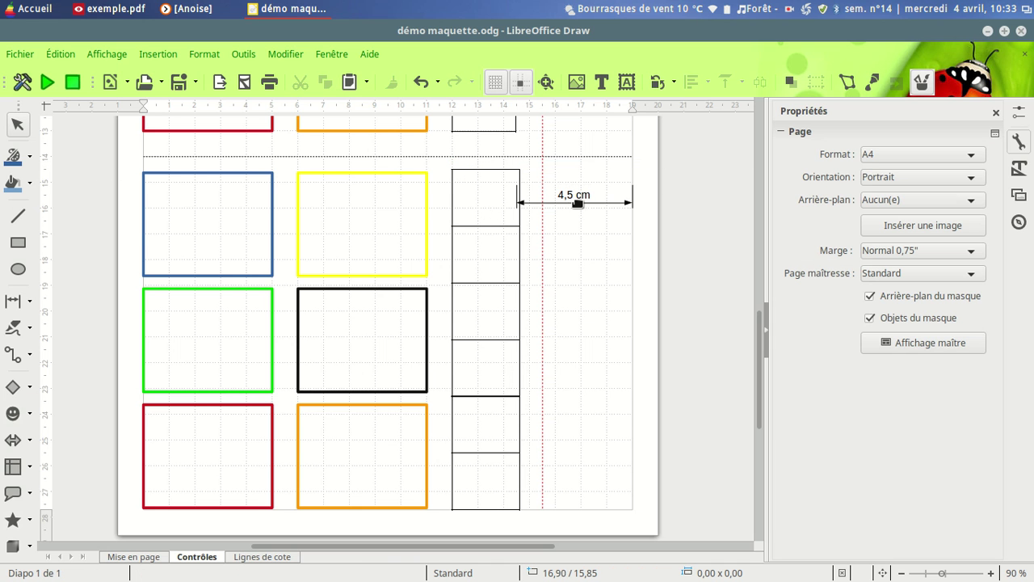
{"action": "left_click", "coordinate": [578, 203]}
{"action": "left_click", "coordinate": [565, 256]}
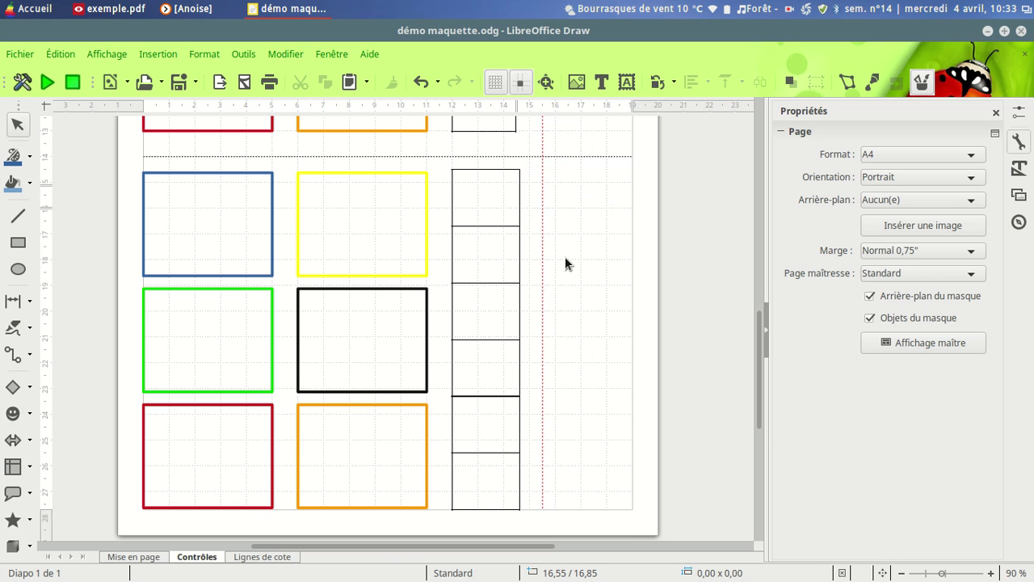
Delete the 4,5 cm dimension line beside the upper table.
{"action": "scroll", "coordinate": [565, 257], "scroll_direction": "up", "scroll_amount": 10}
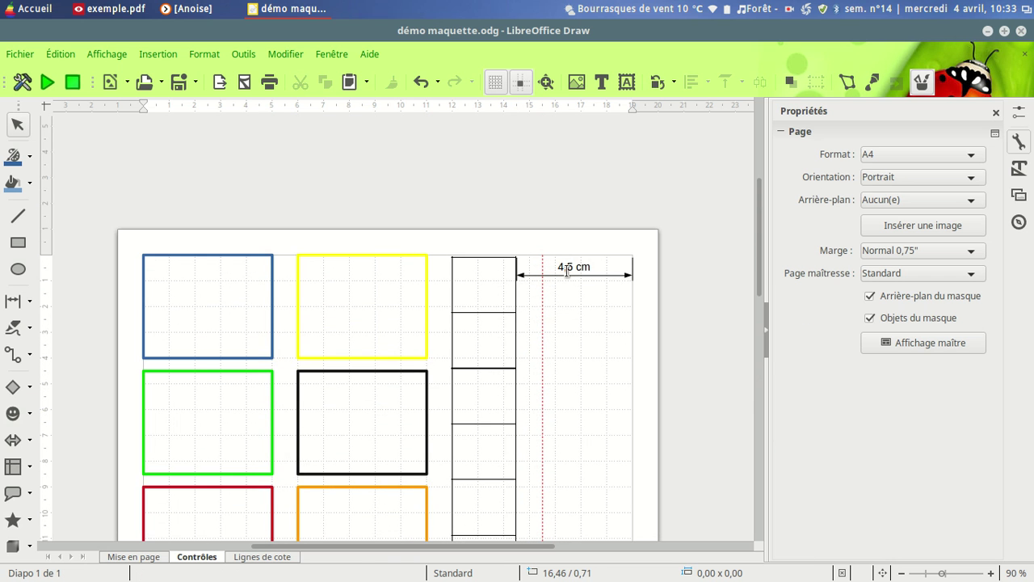
{"action": "double_click", "coordinate": [566, 273]}
{"action": "key", "text": "Escape"}
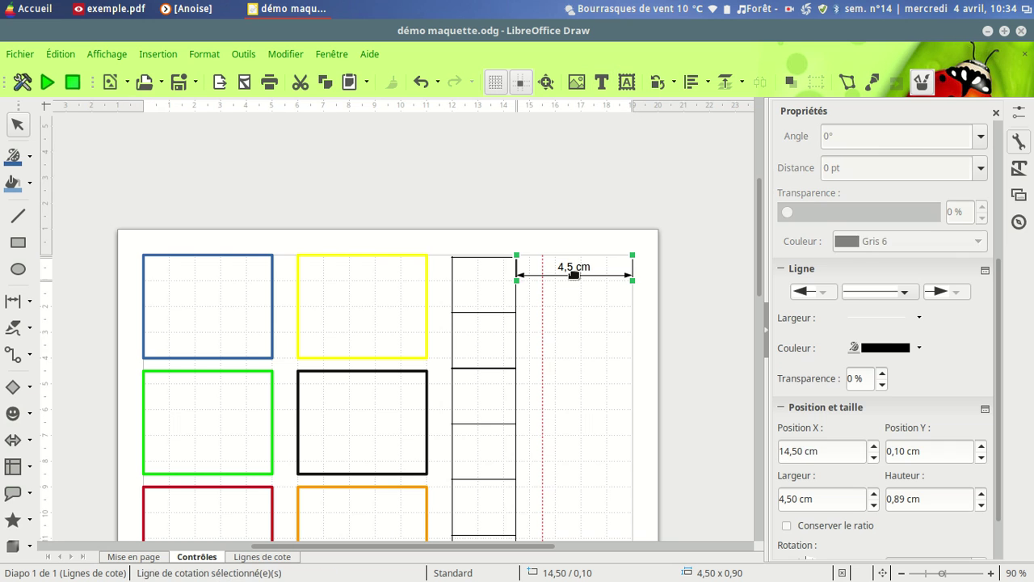
{"action": "left_click", "coordinate": [568, 302]}
Set the font size to 40 in the top cell of the upper table.
{"action": "scroll", "coordinate": [569, 324], "scroll_direction": "down", "scroll_amount": 3}
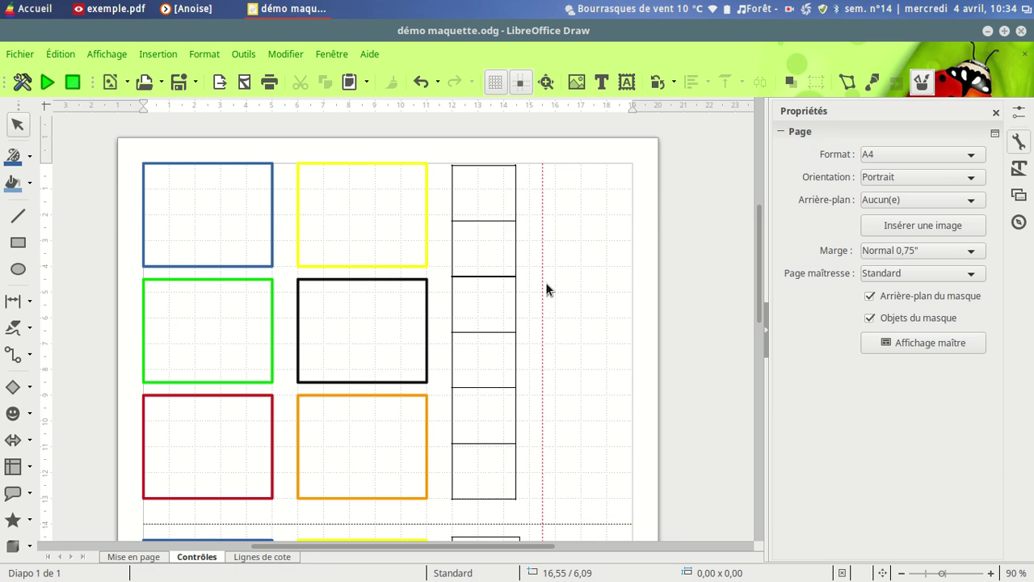
{"action": "left_click", "coordinate": [483, 194]}
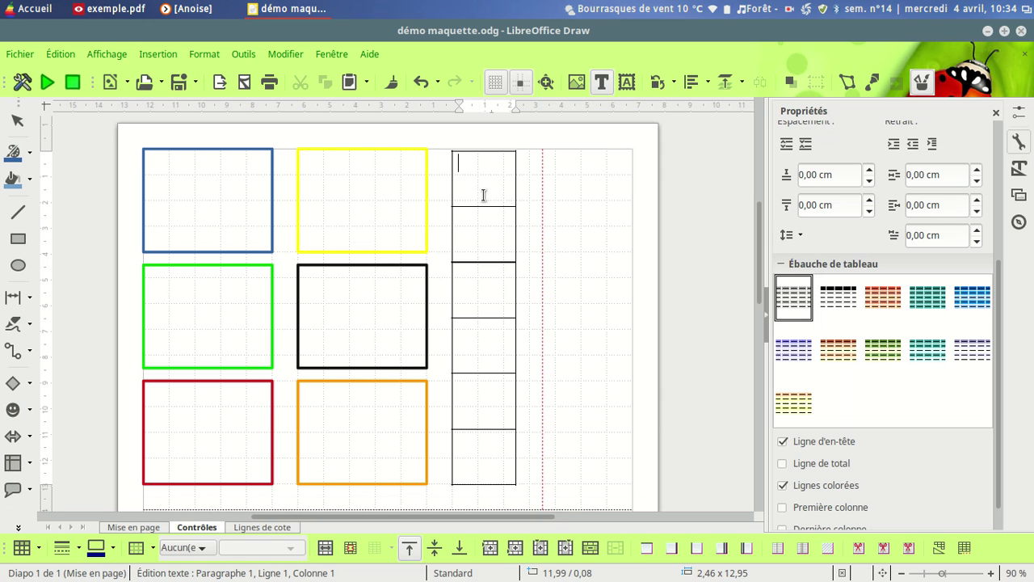
{"action": "left_click_drag", "start_coordinate": [1002, 315], "coordinate": [1002, 170]}
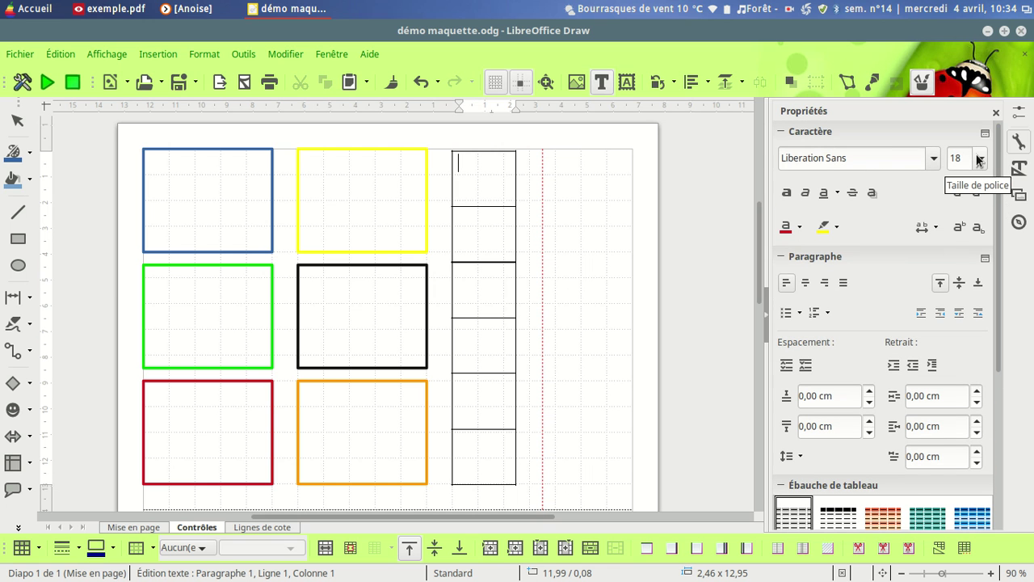
{"action": "left_click", "coordinate": [982, 158]}
{"action": "scroll", "coordinate": [968, 277], "scroll_direction": "down", "scroll_amount": 1}
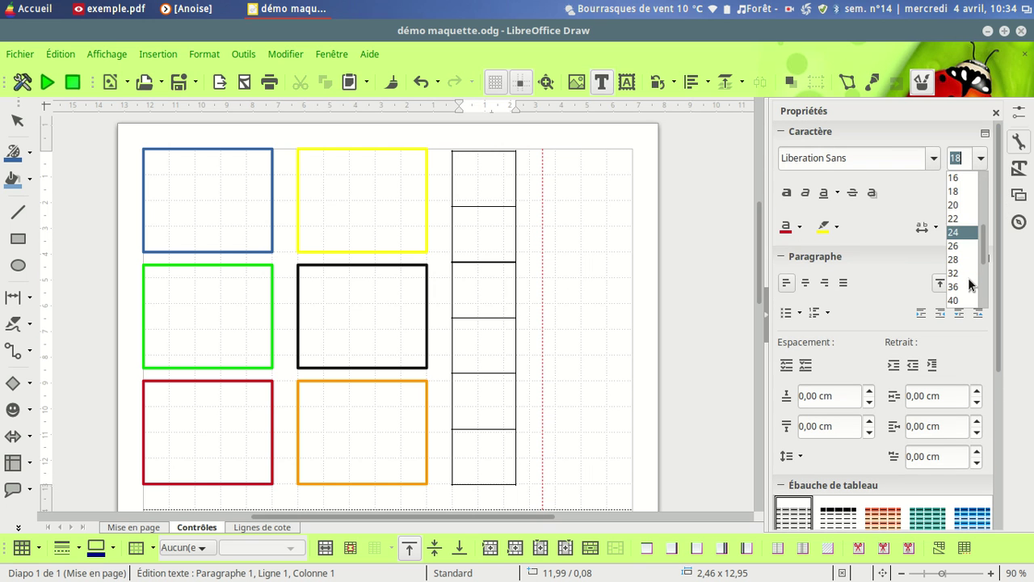
{"action": "left_click", "coordinate": [961, 300]}
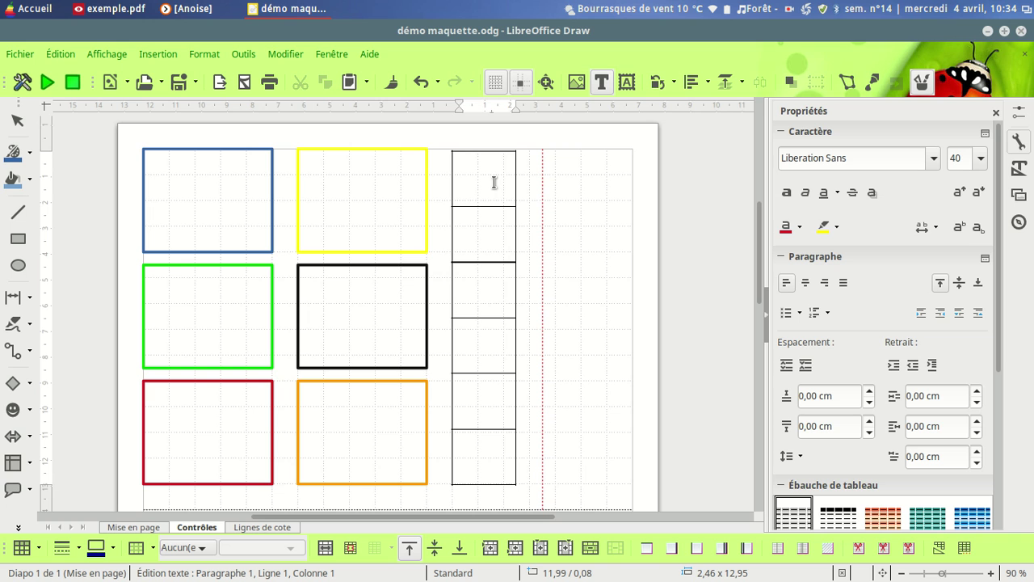
Enter 1 in the upper table's top cell and center it horizontally and vertically.
{"action": "type", "text": "1"}
{"action": "left_click", "coordinate": [806, 283]}
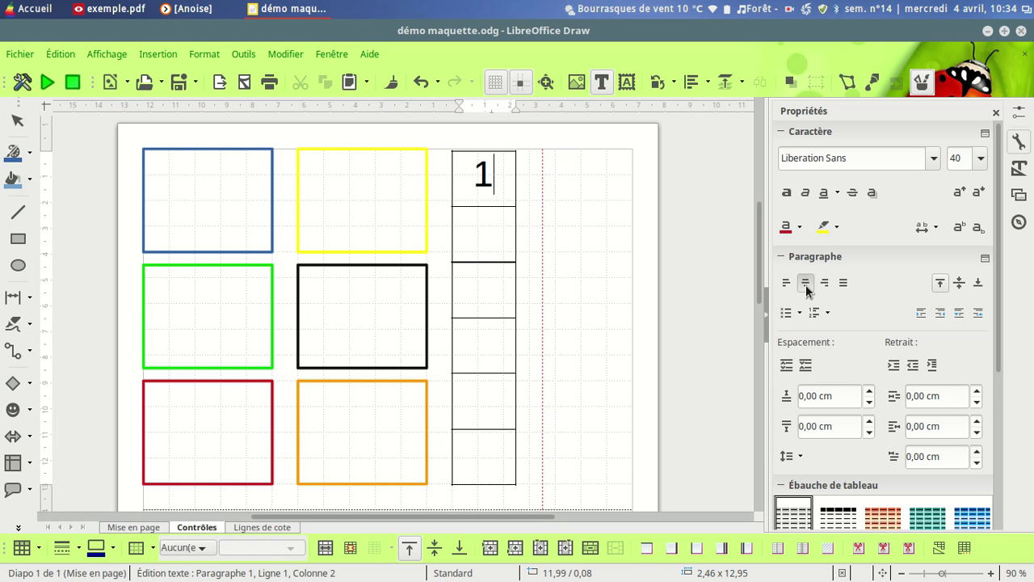
{"action": "left_click", "coordinate": [959, 282]}
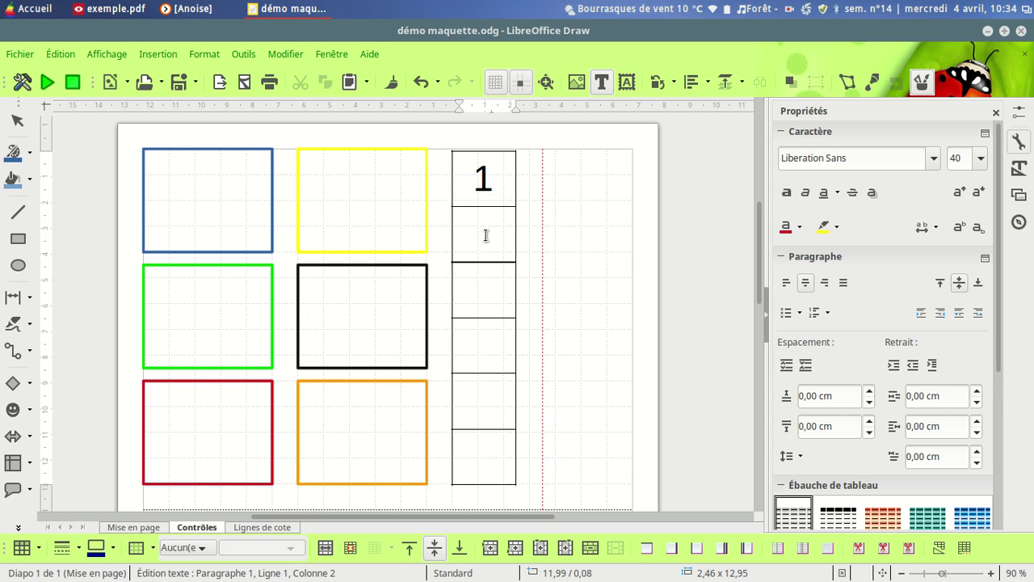
Enter 2 in the upper table's second cell, and format all six cells with font size 40, centered horizontally and vertically.
{"action": "key", "text": "BackSpace"}
{"action": "left_click", "coordinate": [498, 186]}
{"action": "left_click_drag", "start_coordinate": [492, 456], "coordinate": [495, 196]}
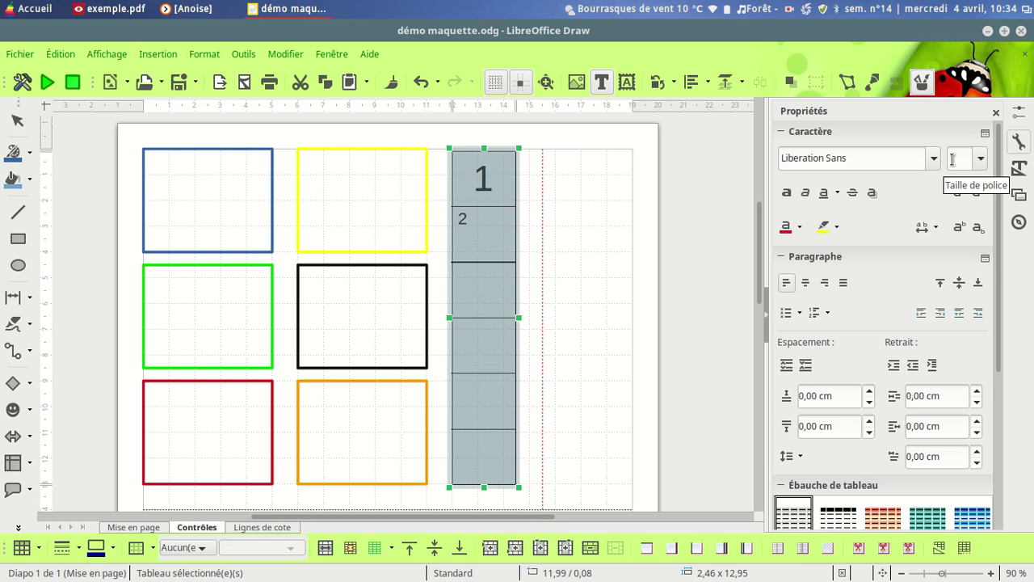
{"action": "left_click", "coordinate": [981, 160]}
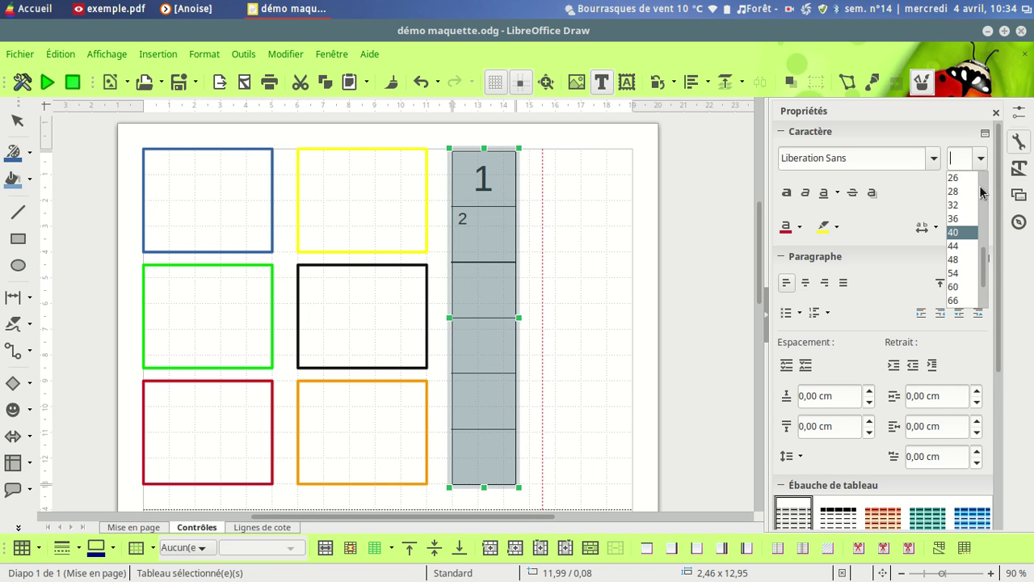
{"action": "left_click", "coordinate": [963, 233]}
{"action": "left_click", "coordinate": [807, 285]}
{"action": "left_click", "coordinate": [959, 284]}
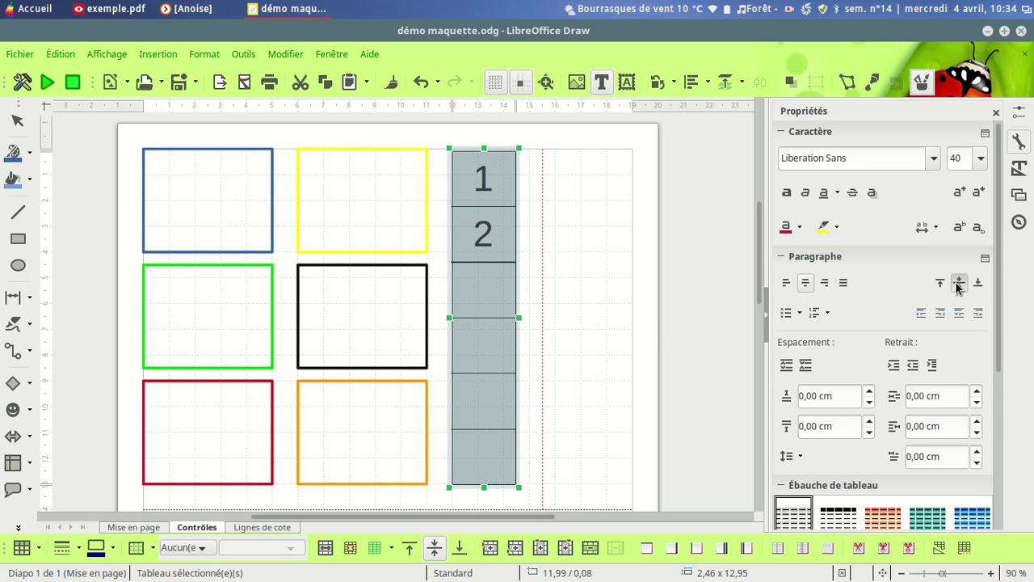
{"action": "left_click", "coordinate": [581, 324]}
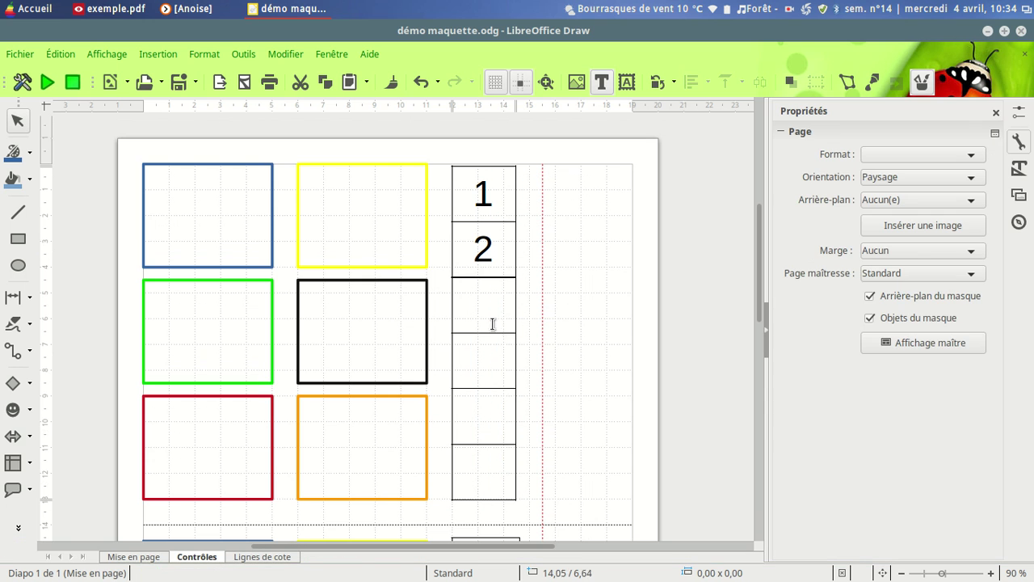
Change the font of the 2 in the upper table's second cell to Picto Moustache.
{"action": "left_click", "coordinate": [492, 248]}
{"action": "left_click_drag", "start_coordinate": [475, 235], "coordinate": [495, 237]}
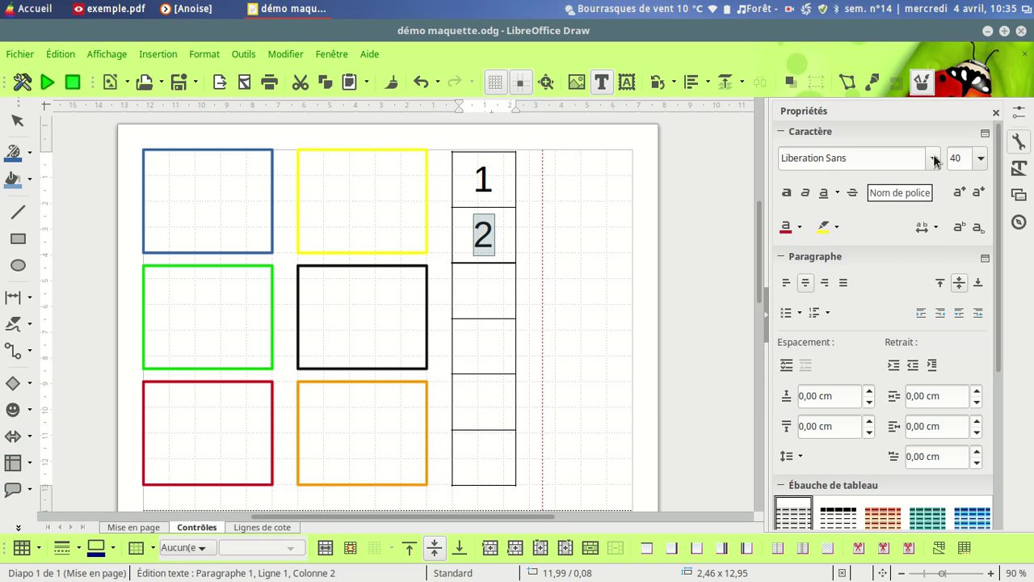
{"action": "left_click", "coordinate": [934, 158]}
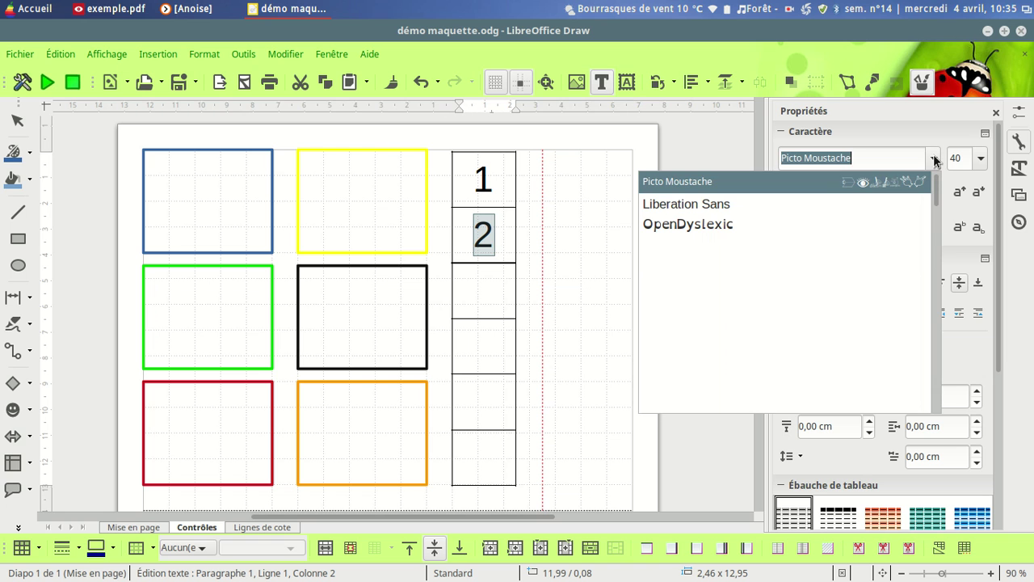
{"action": "left_click", "coordinate": [792, 186]}
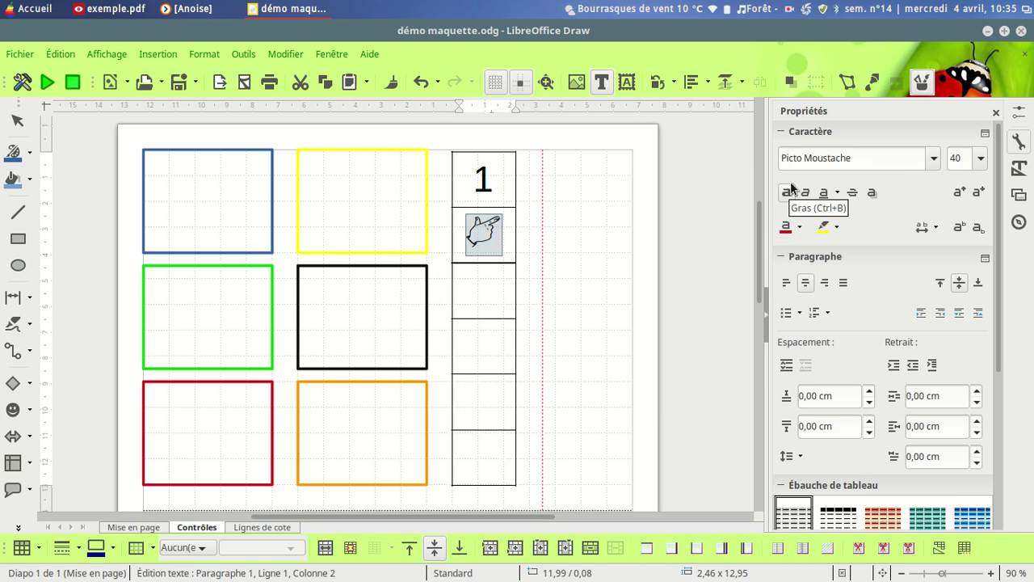
{"action": "left_click", "coordinate": [491, 240]}
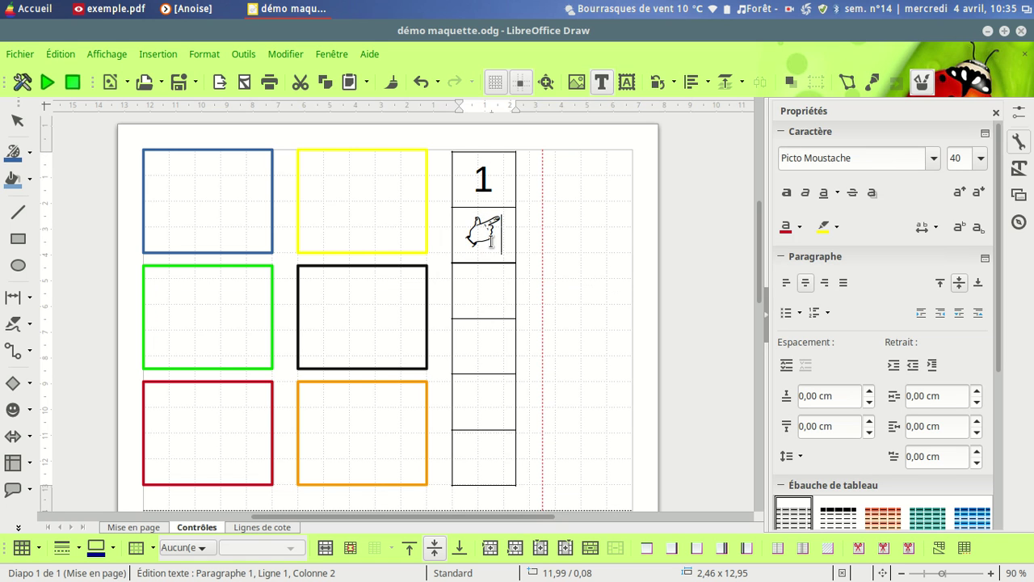
Set the font of the upper table's third cell to Picto Moustache and enter d in it.
{"action": "left_click", "coordinate": [486, 293]}
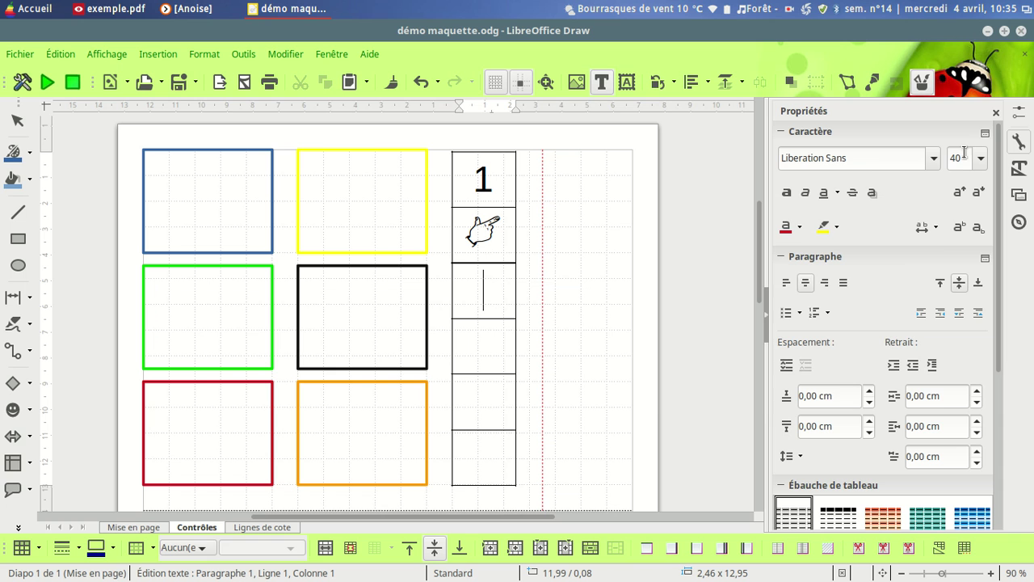
{"action": "left_click", "coordinate": [934, 160]}
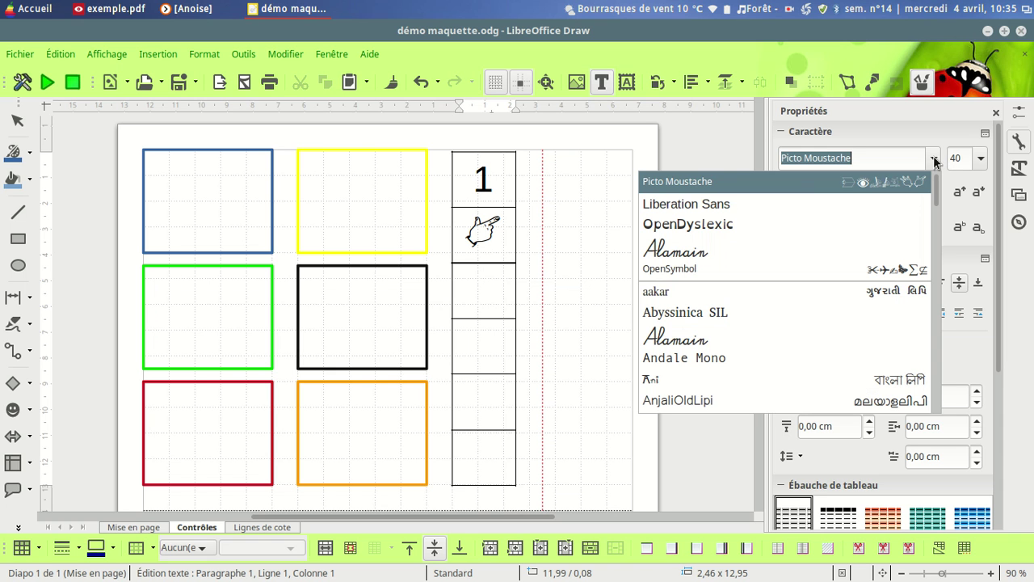
{"action": "left_click", "coordinate": [771, 189]}
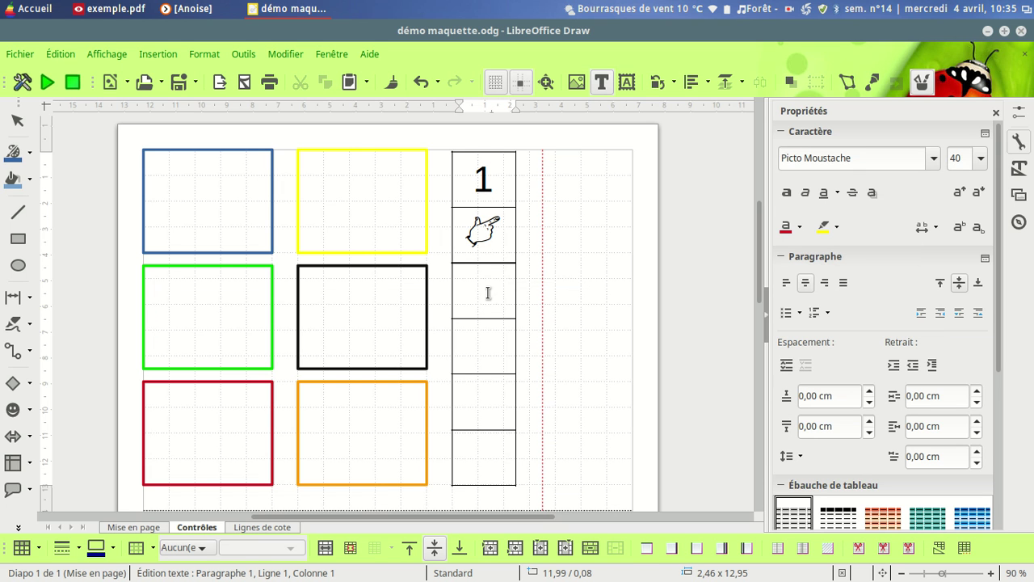
{"action": "type", "text": "d"}
{"action": "left_click", "coordinate": [641, 312]}
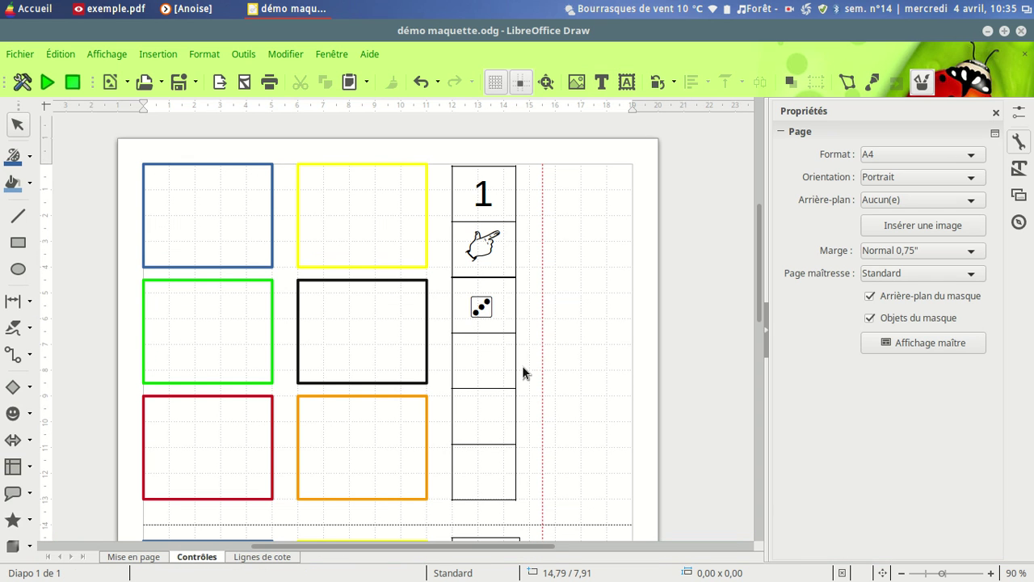